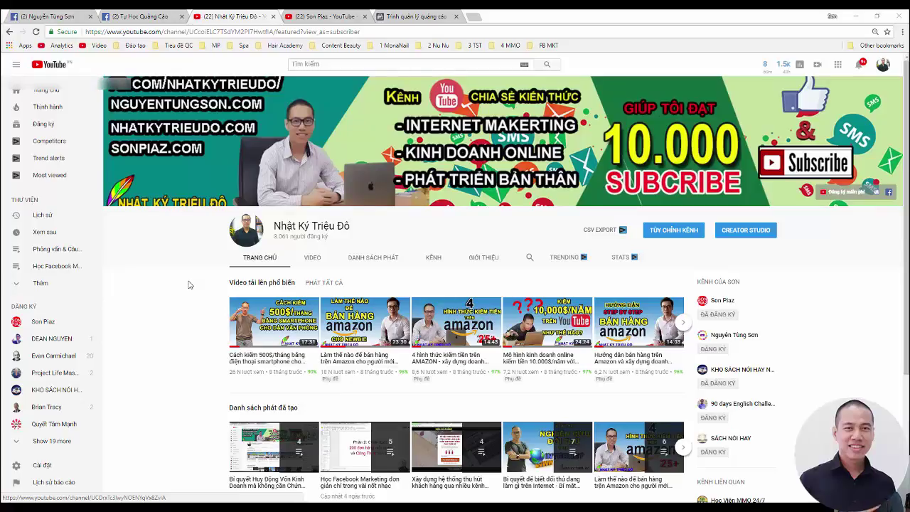
- Switch to Facebook Ads Manager (Trình quản lý quảng cáo) and view its overview of business tools
click(397, 16)
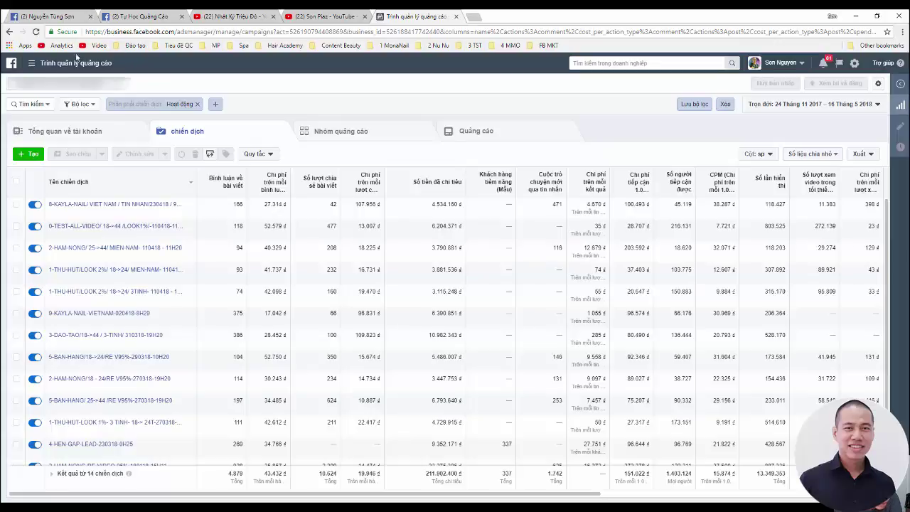
click(32, 63)
mouse_move(70, 287)
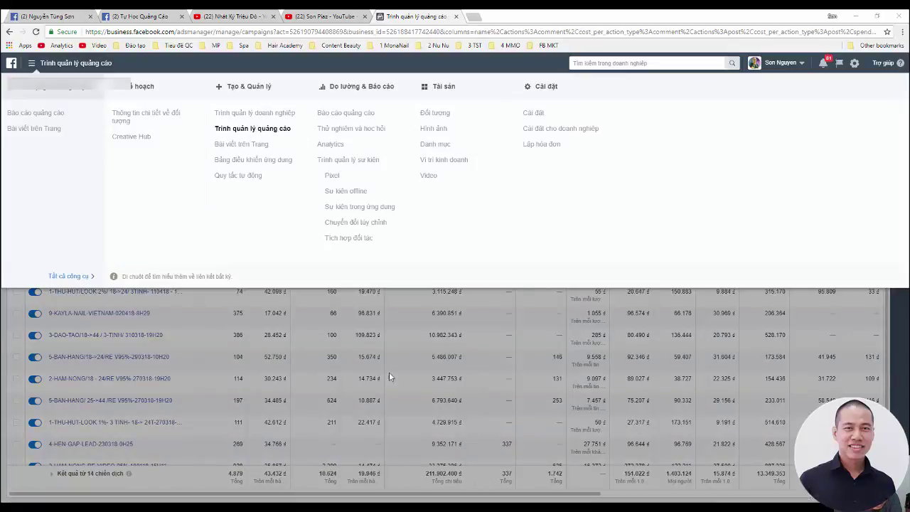
click(378, 312)
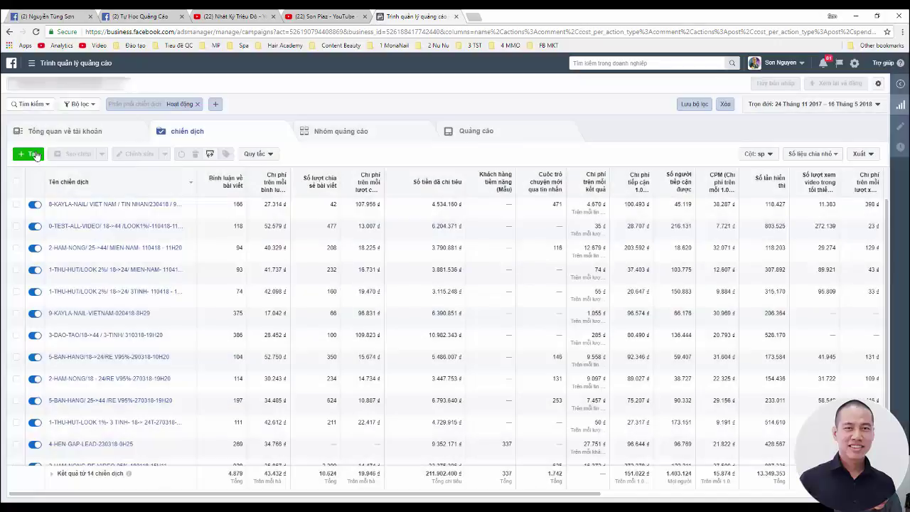
- Start a new campaign from scratch instead of continuing the unfinished draft, and dismiss the Tạo nhanh tip
click(28, 154)
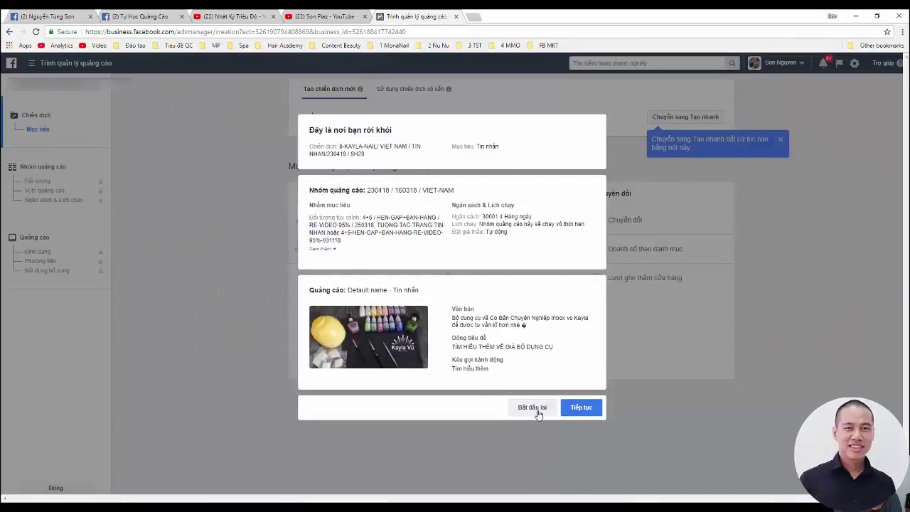
click(533, 410)
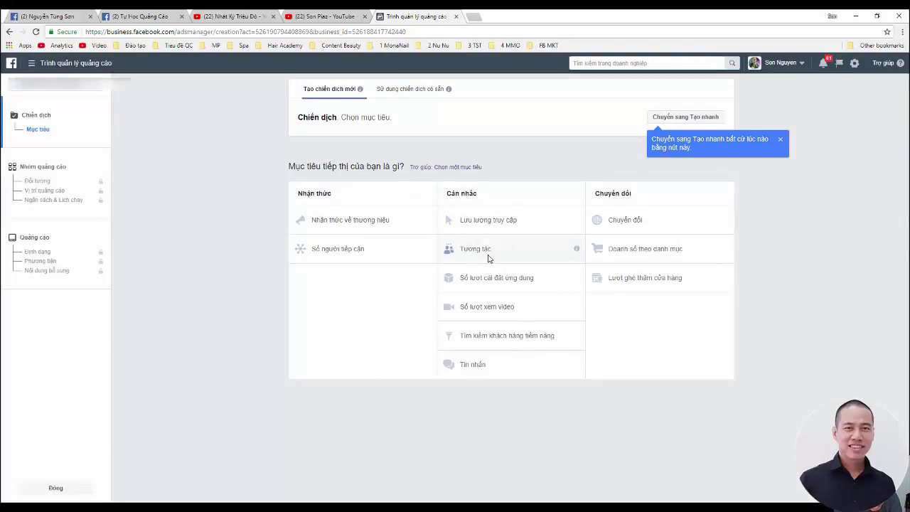
click(781, 141)
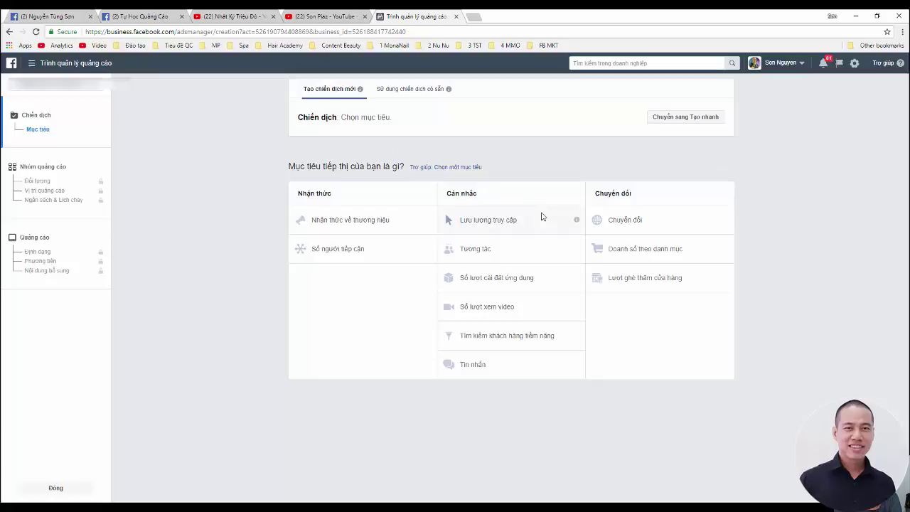
- Choose the Tin nhắn objective, name the campaign 9-KAYLA-3H27/ VIET-NAM and continue to the ad set
click(468, 367)
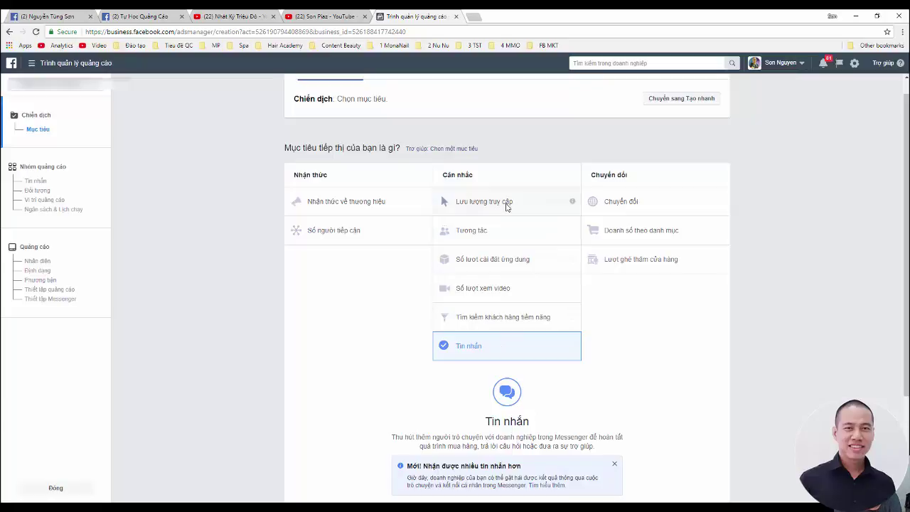
scroll(517, 309, down, 1)
scroll(518, 308, down, 1)
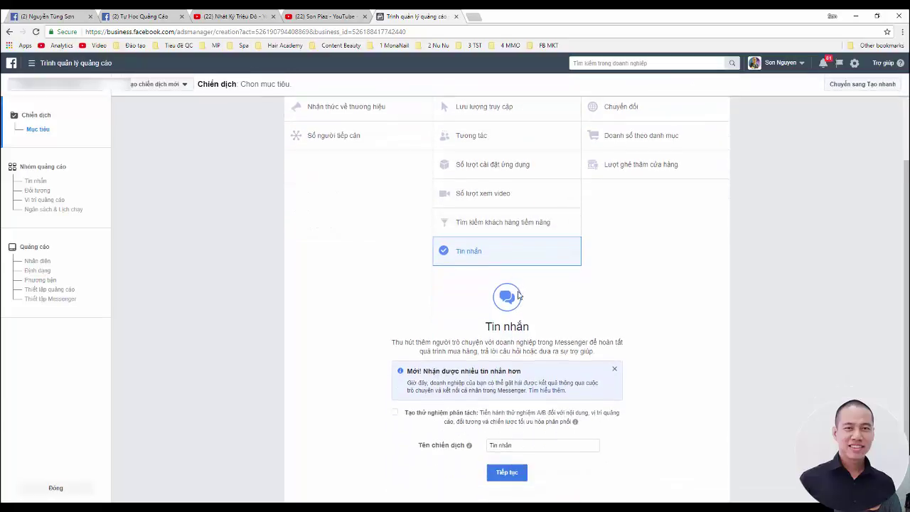
double_click(523, 446)
triple_click(523, 446)
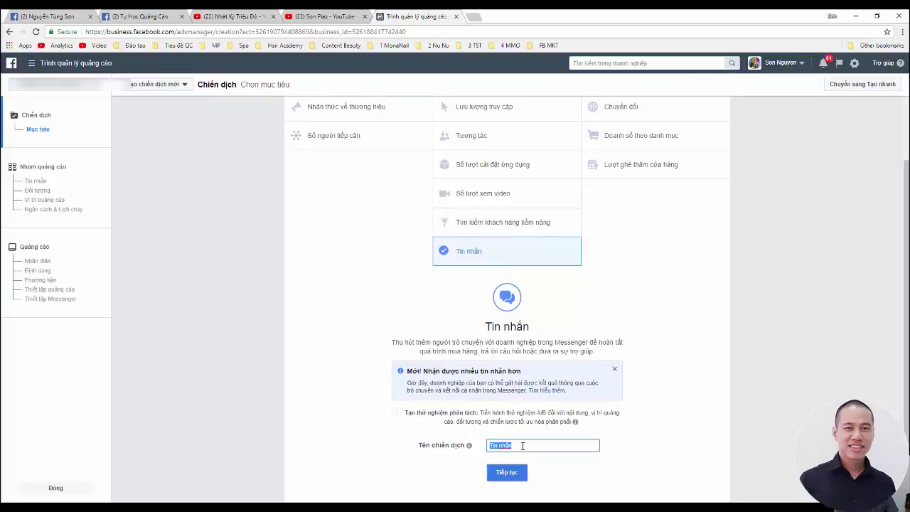
text(9)
text(-KAYLA-NA)
key(BackSpace)
text(HT7/ VIET NAM)
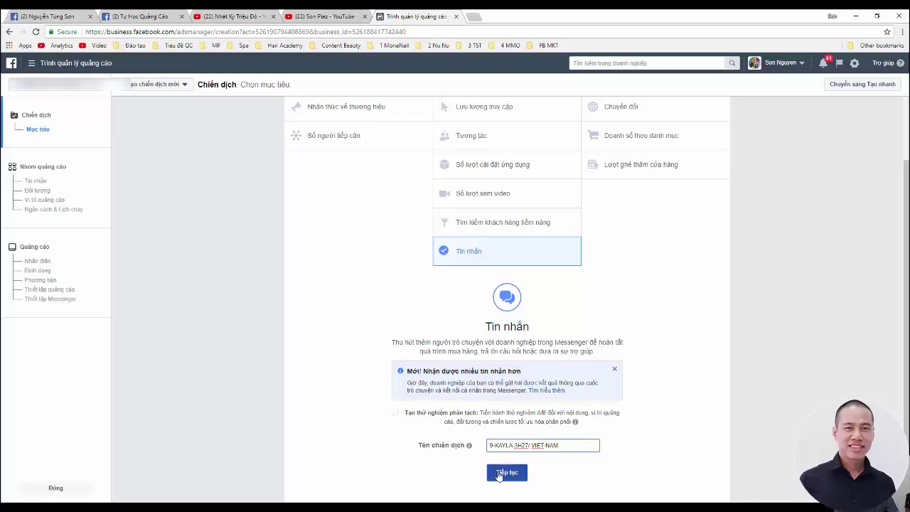
click(504, 473)
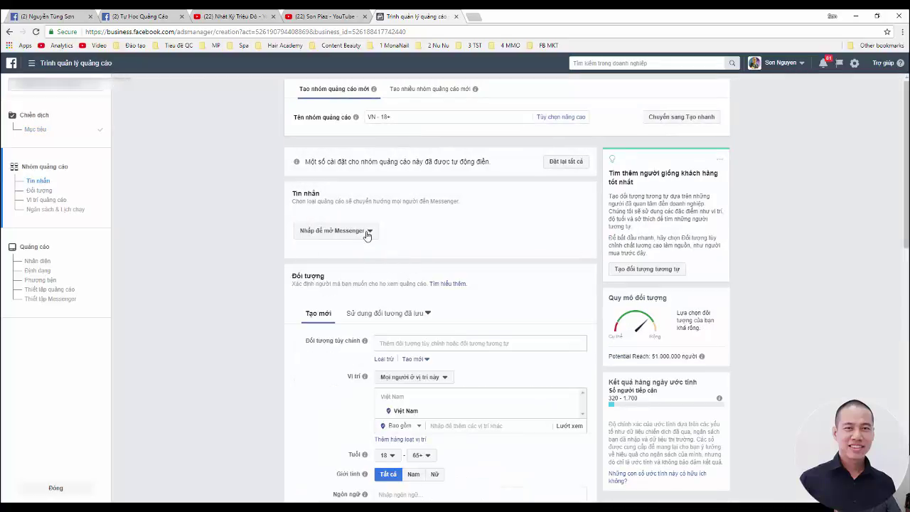
- Set the ad set's audience to age 25 to 35 and gender Nữ
scroll(258, 285, down, 1)
scroll(258, 285, down, 3)
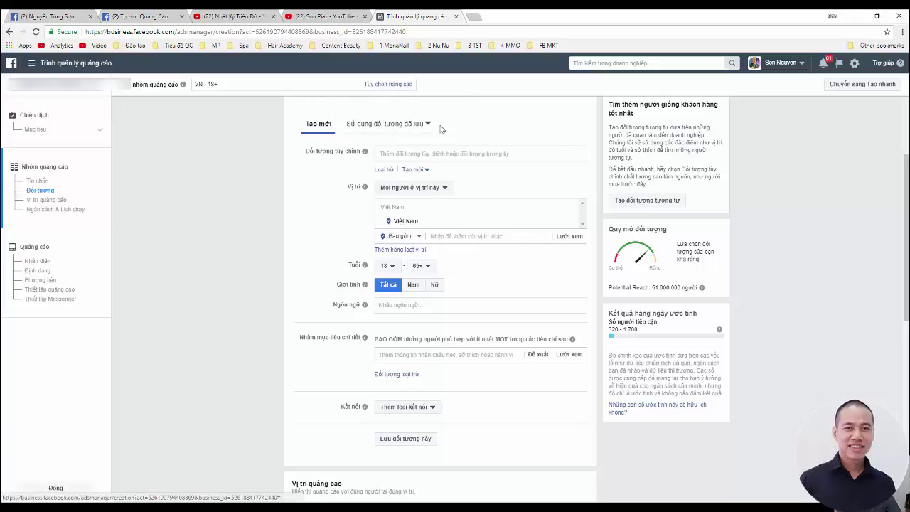
mouse_move(365, 150)
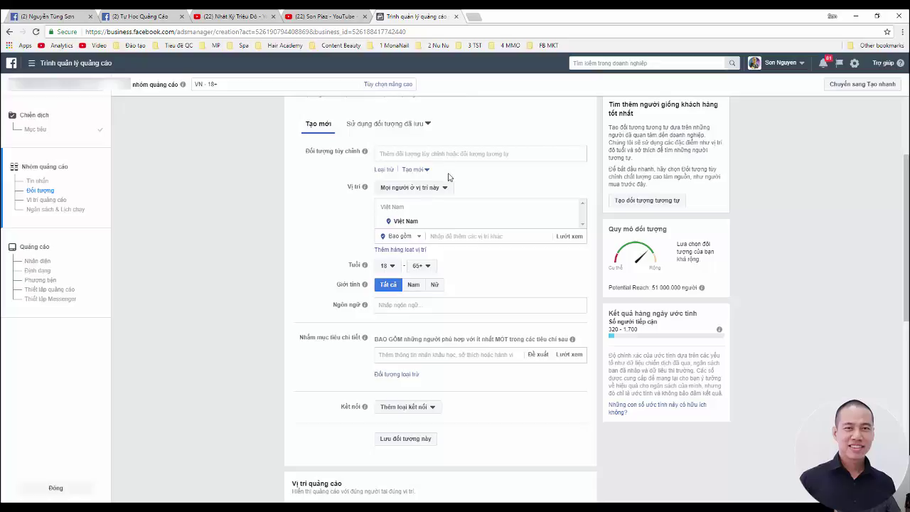
click(385, 266)
scroll(391, 342, down, 3)
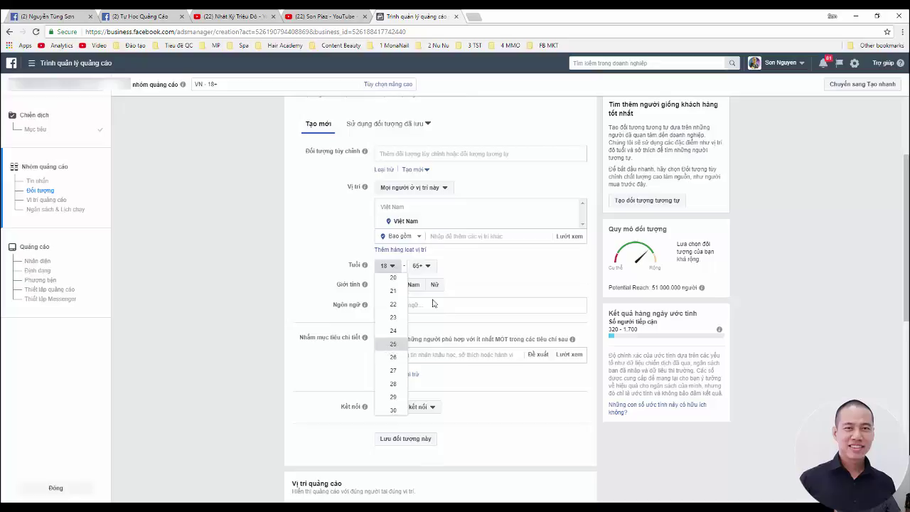
click(392, 344)
click(423, 266)
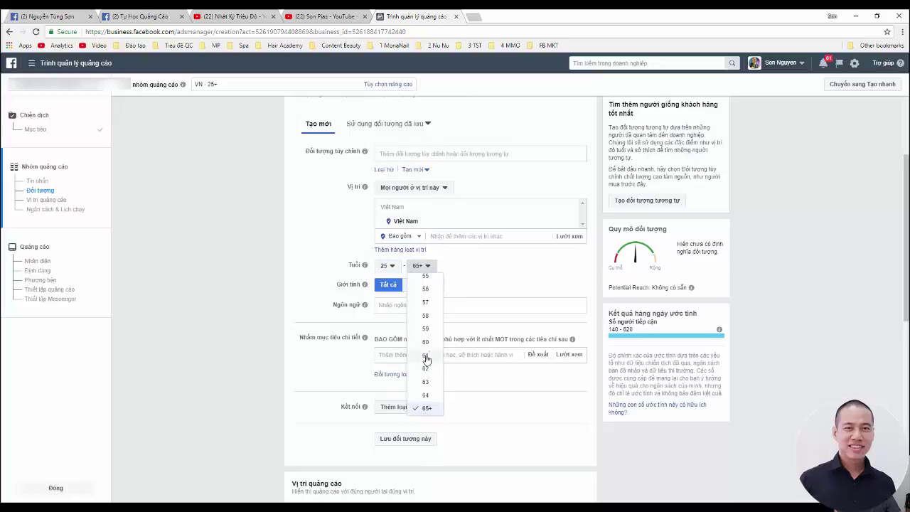
scroll(430, 352, up, 1)
scroll(432, 342, up, 4)
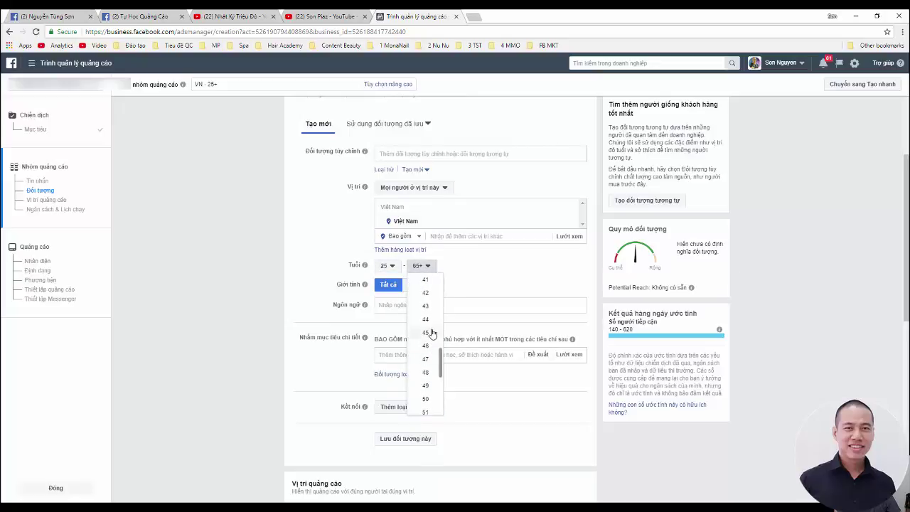
scroll(429, 334, up, 2)
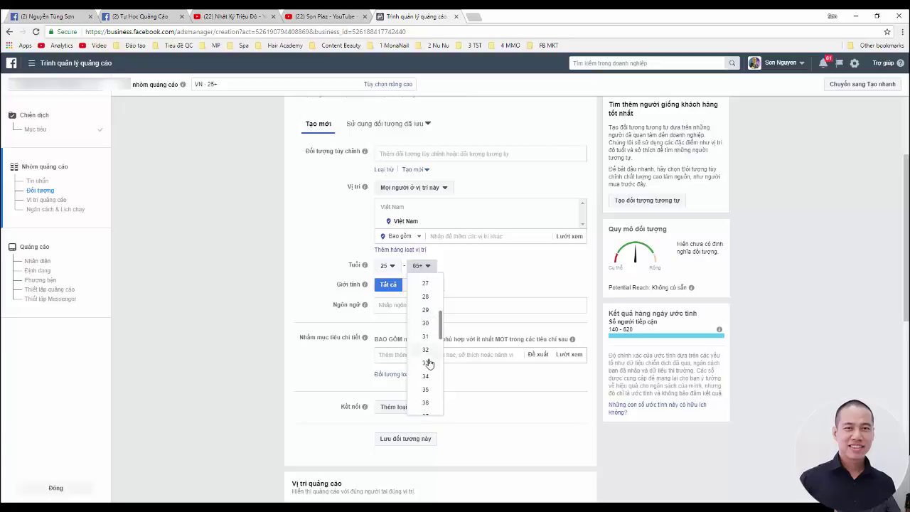
click(425, 342)
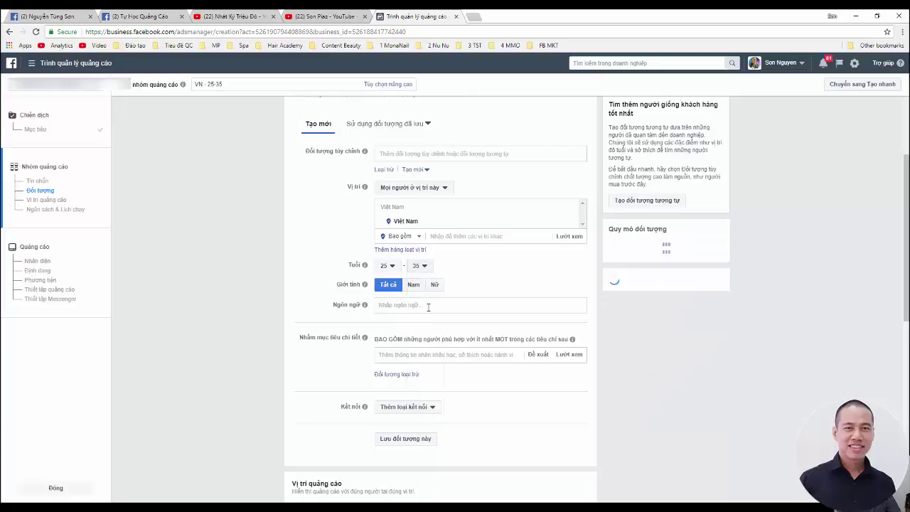
click(436, 285)
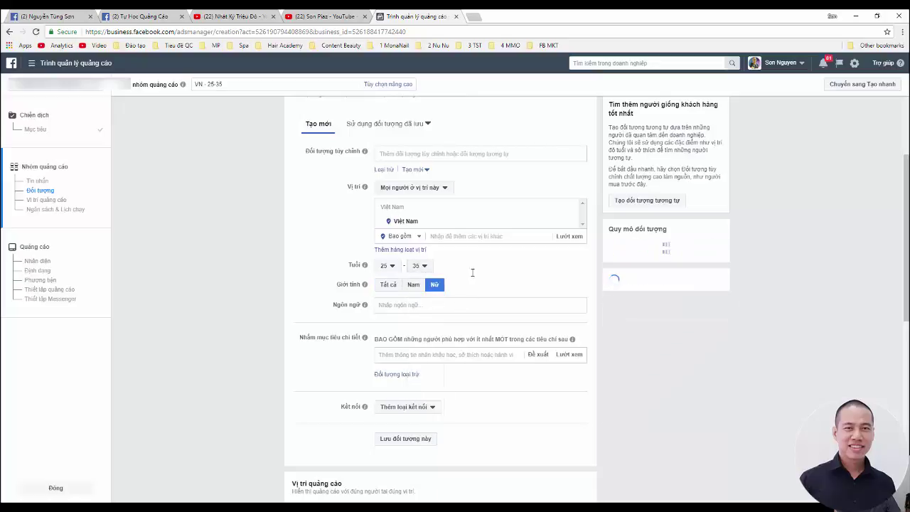
- Target the locations Thành phố Hồ Chí Minh, Hà Nội, Bình Dương Province and Đồng Nai Province
click(470, 237)
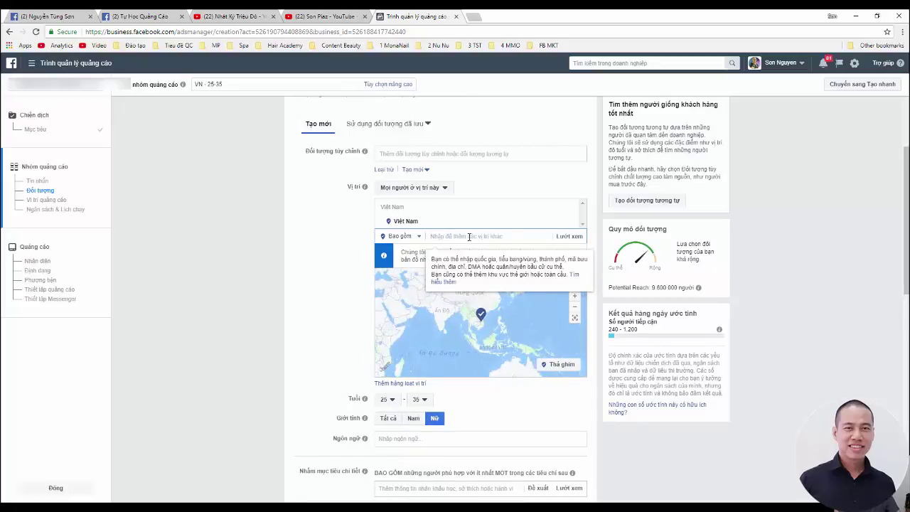
text(ha)
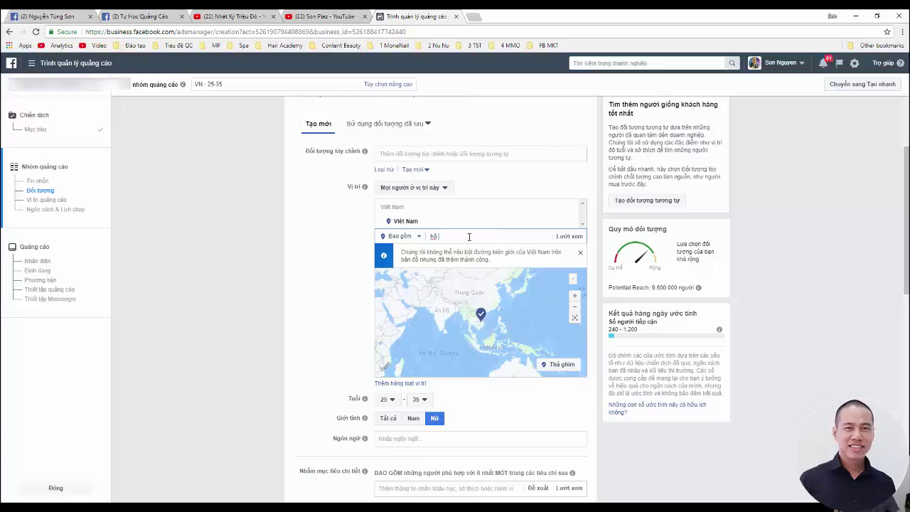
text( chí minh)
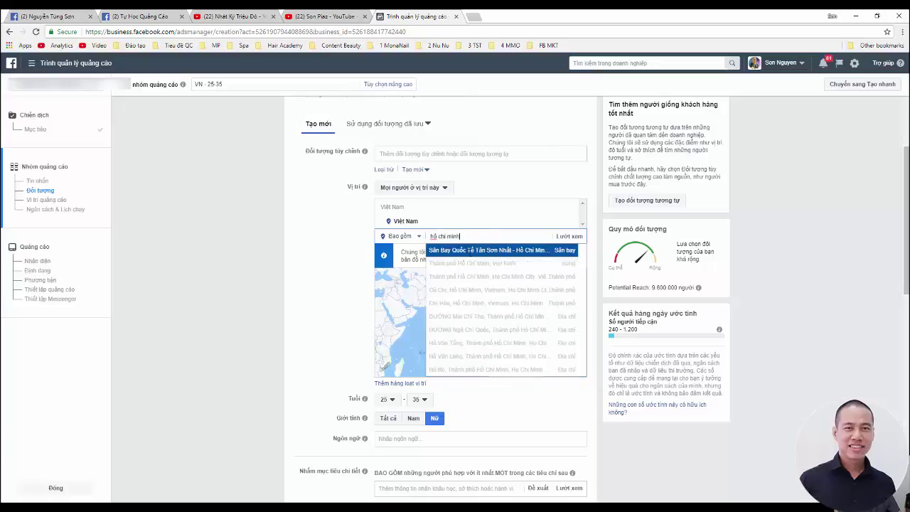
click(464, 264)
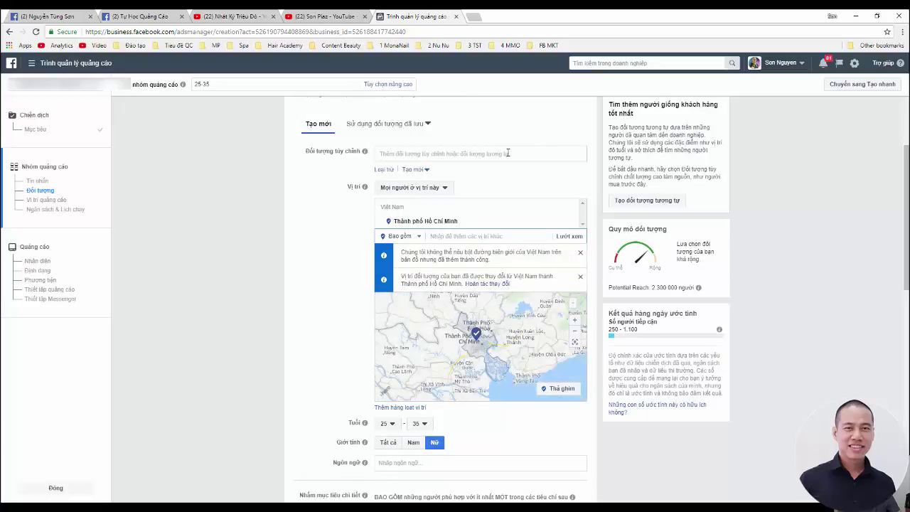
text(hà nội)
click(459, 256)
text(binh dương)
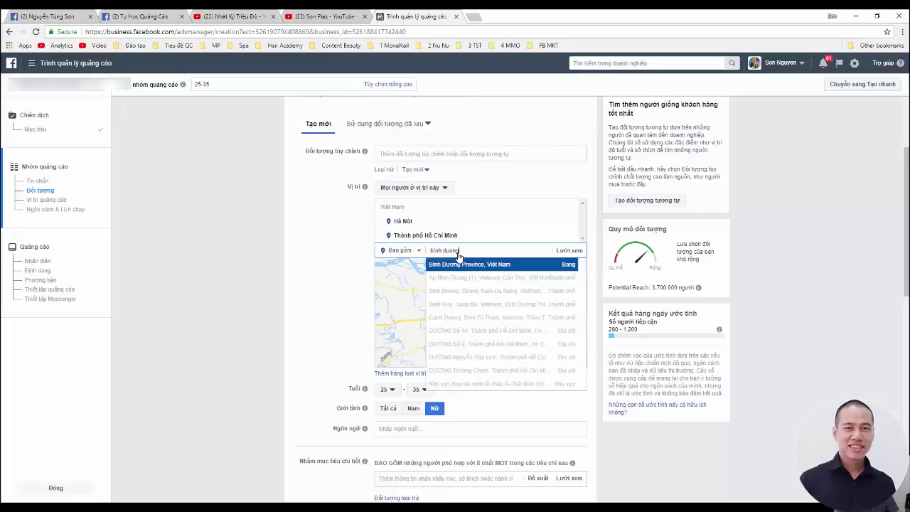
key(Return)
text(dong nai)
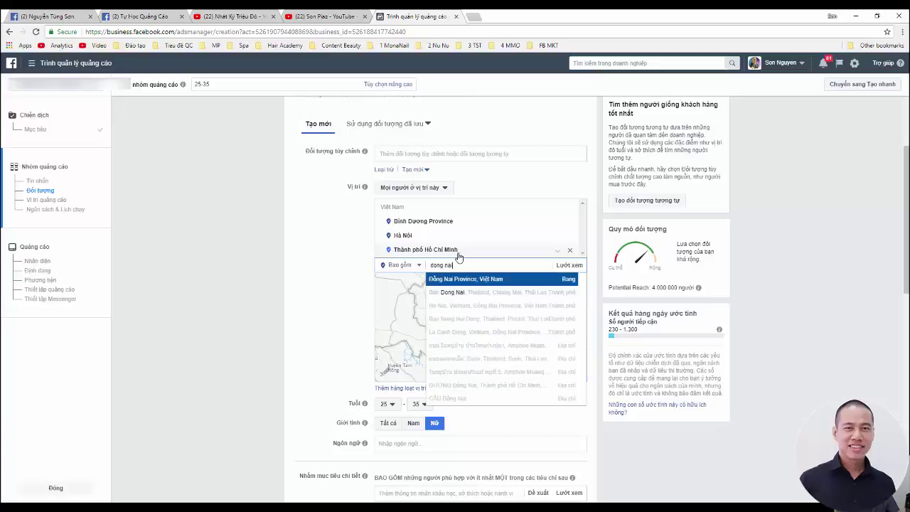
key(Return)
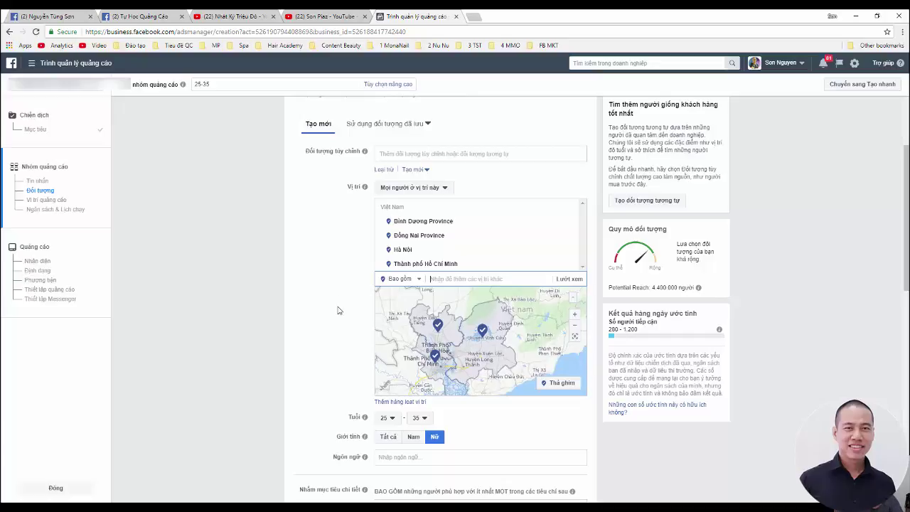
- Add the interests Làm đẹp, nail and Sơn móng tay to the ad set's detailed targeting
scroll(342, 306, down, 2)
scroll(389, 316, down, 1)
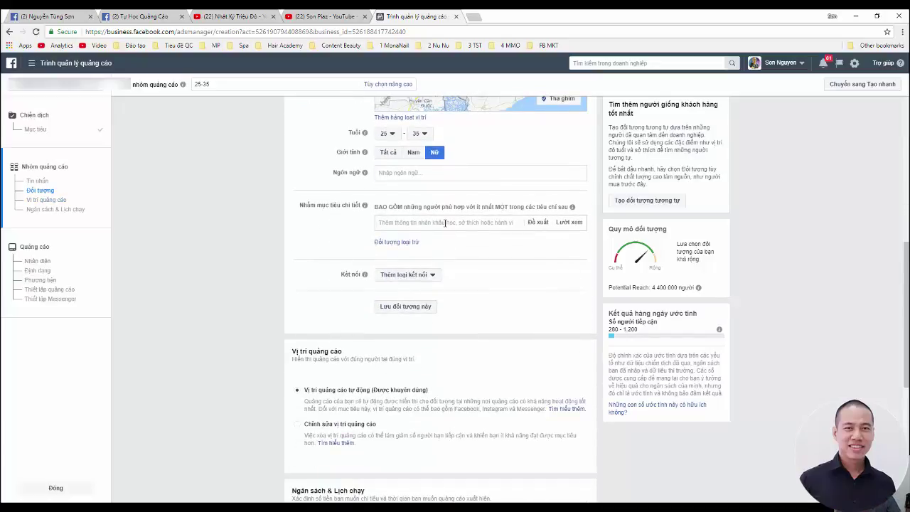
text(lam)
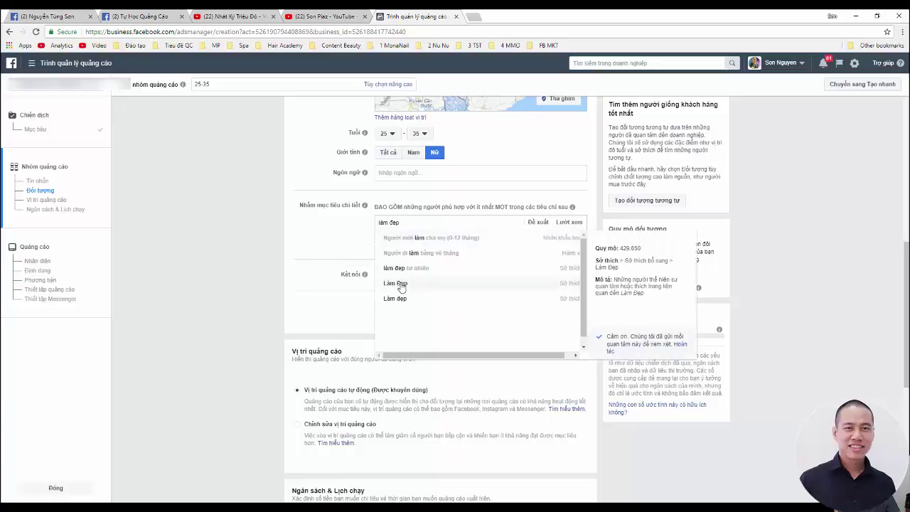
click(399, 299)
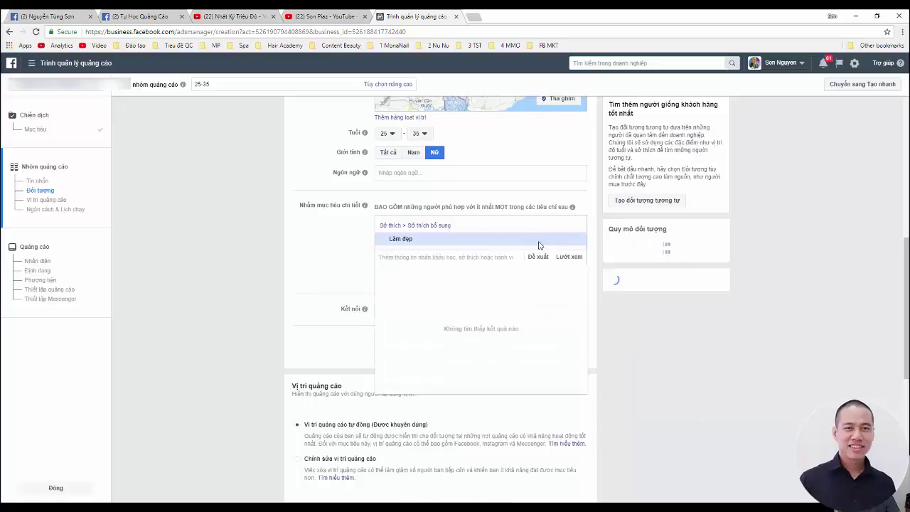
text(n)
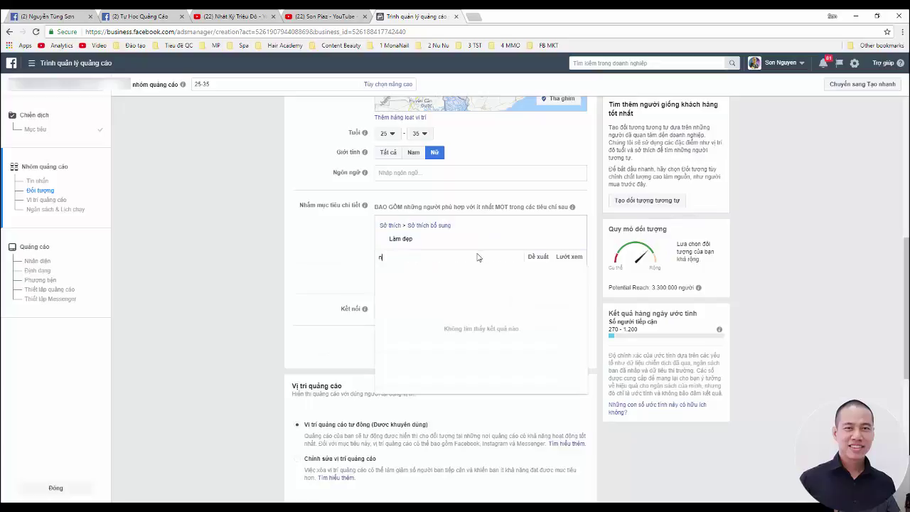
text(ail)
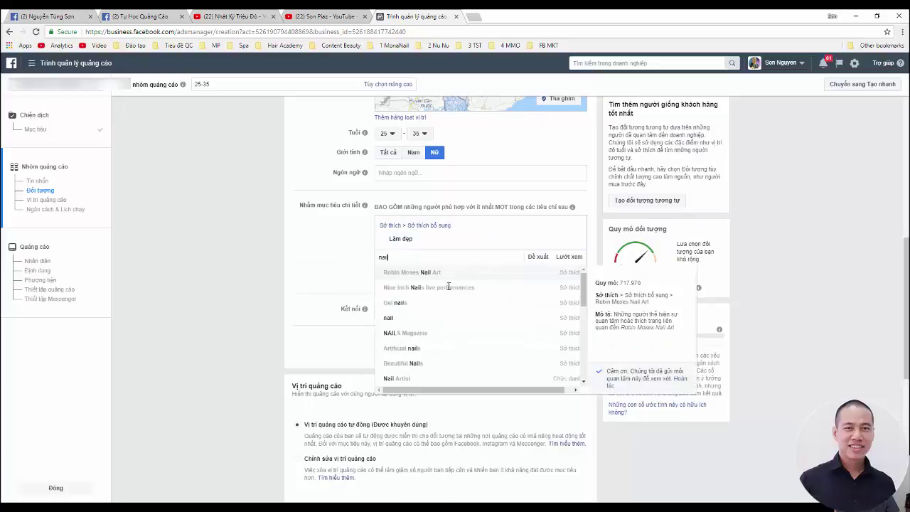
click(405, 319)
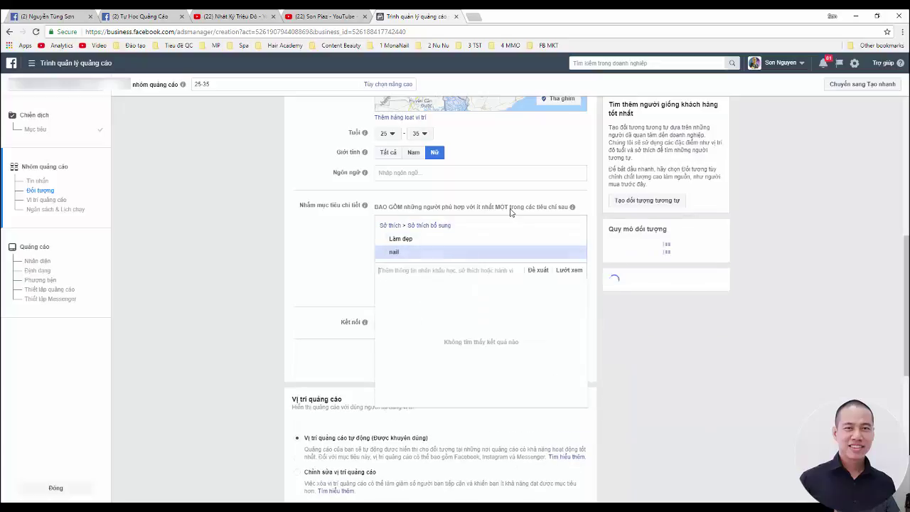
text(móng)
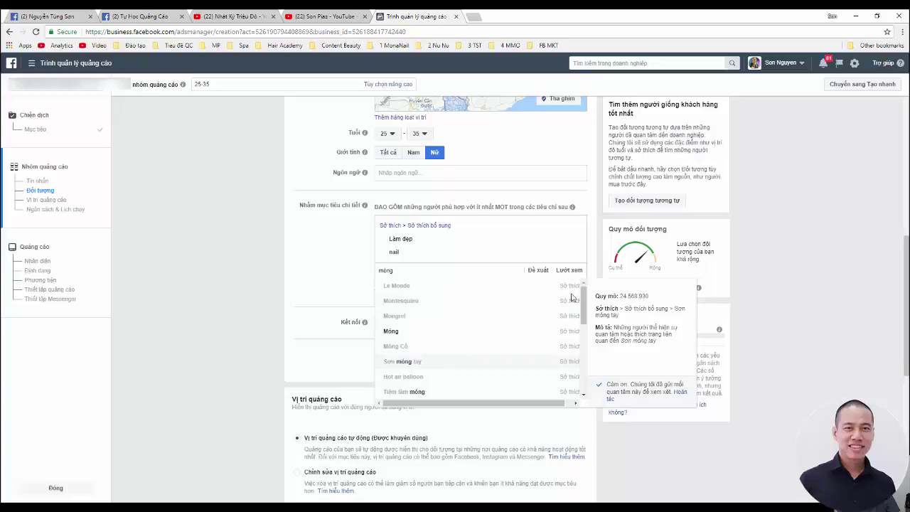
click(413, 361)
- Add the suggested interests Tiệm làm móng, Làm móng chân, Gel nails, Nails Art, Beautiful Nails and Nail art to the detailed targeting
click(539, 284)
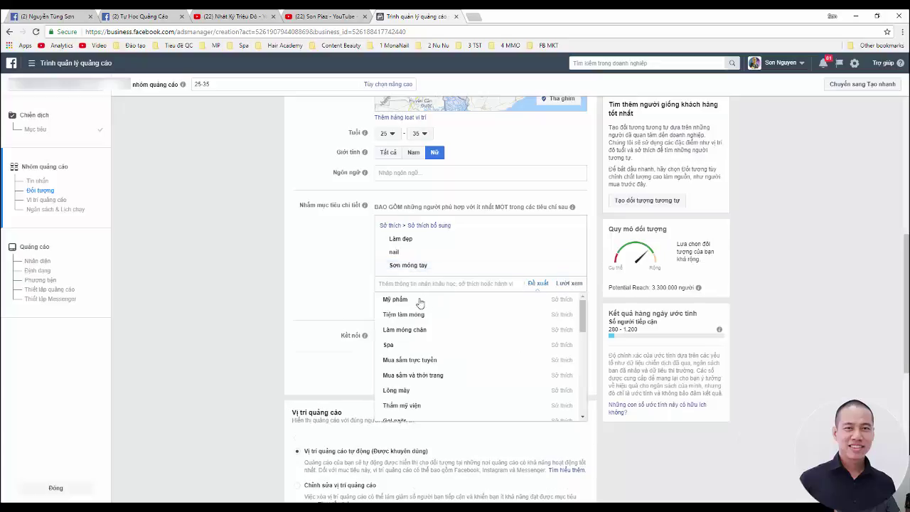
mouse_move(449, 320)
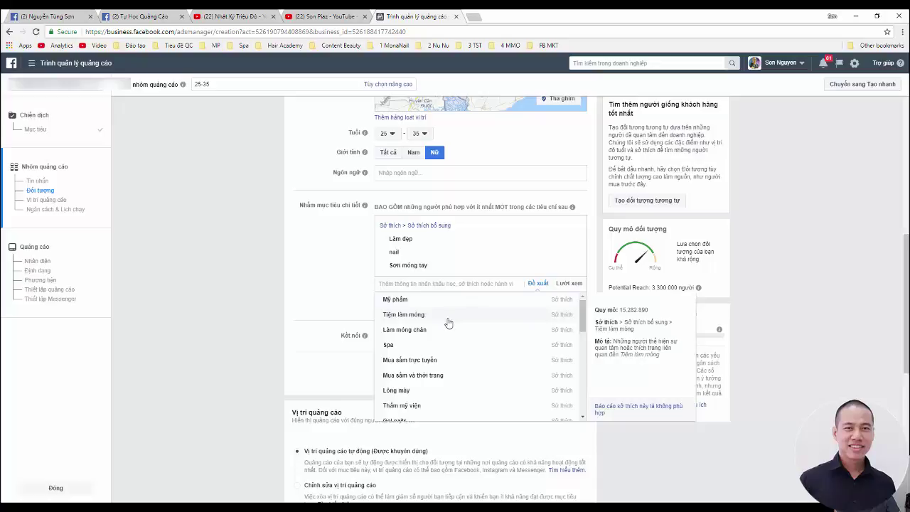
click(449, 321)
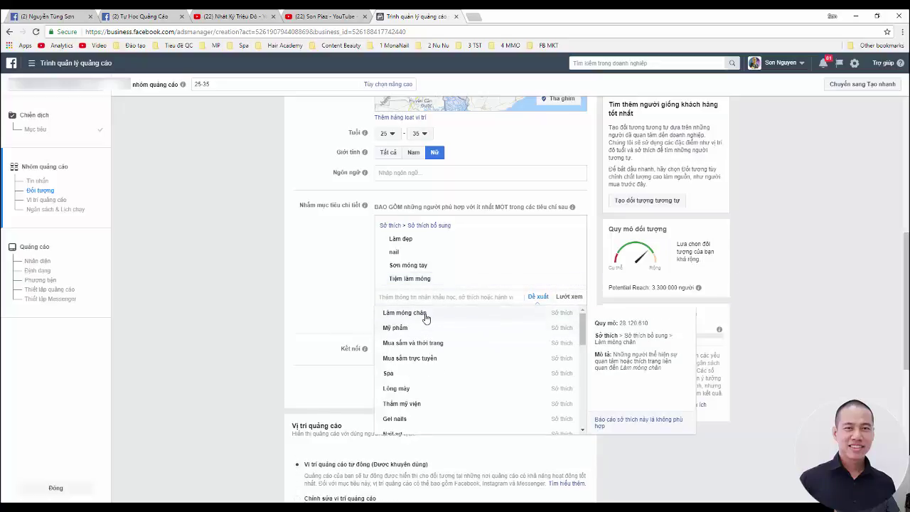
click(425, 316)
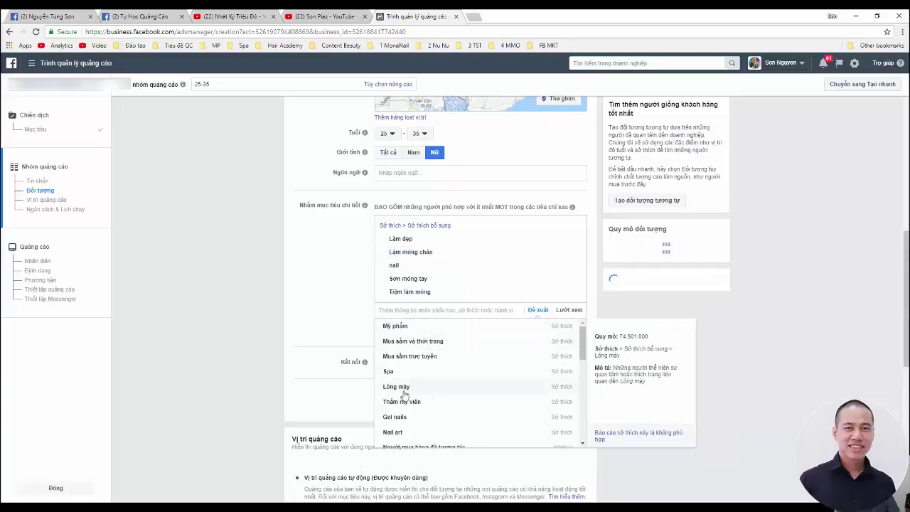
click(410, 419)
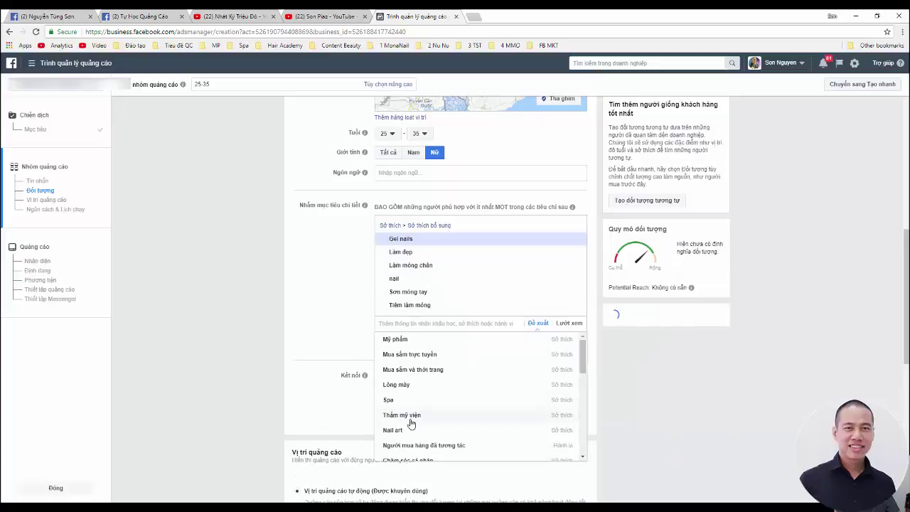
click(412, 432)
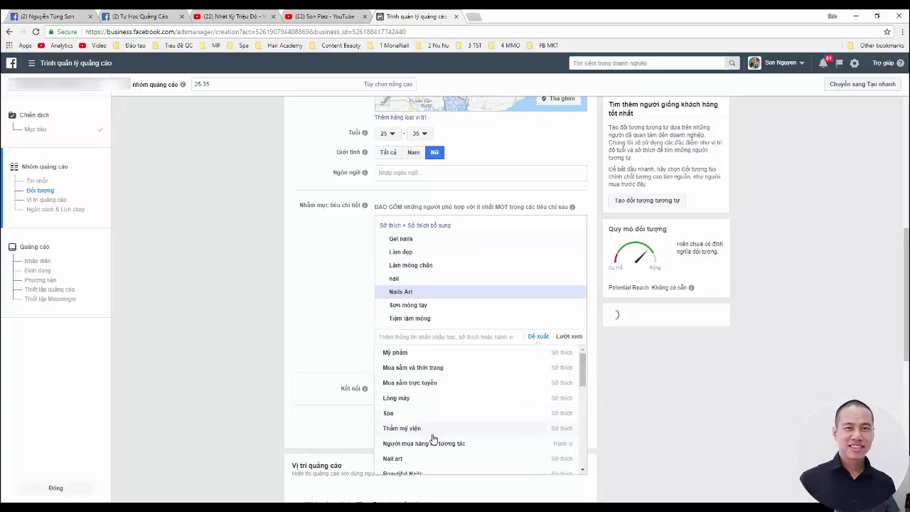
scroll(437, 420, down, 1)
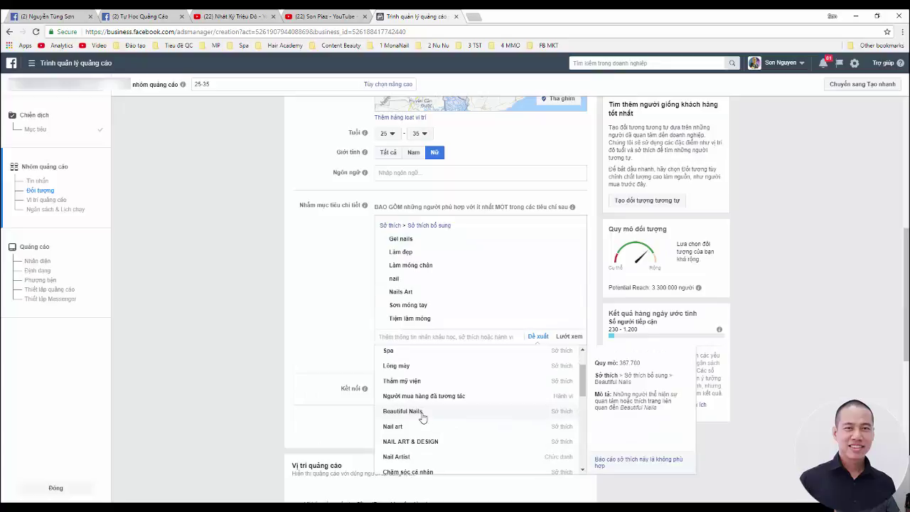
click(402, 411)
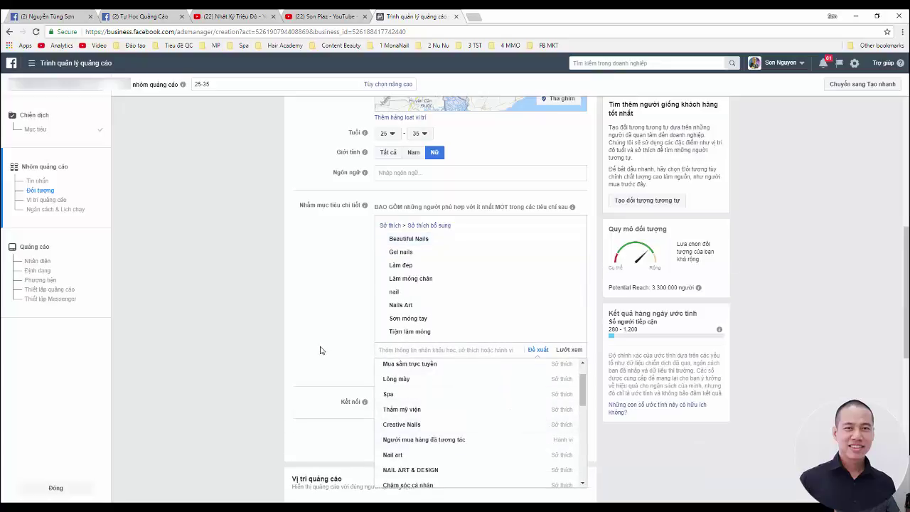
scroll(321, 349, down, 1)
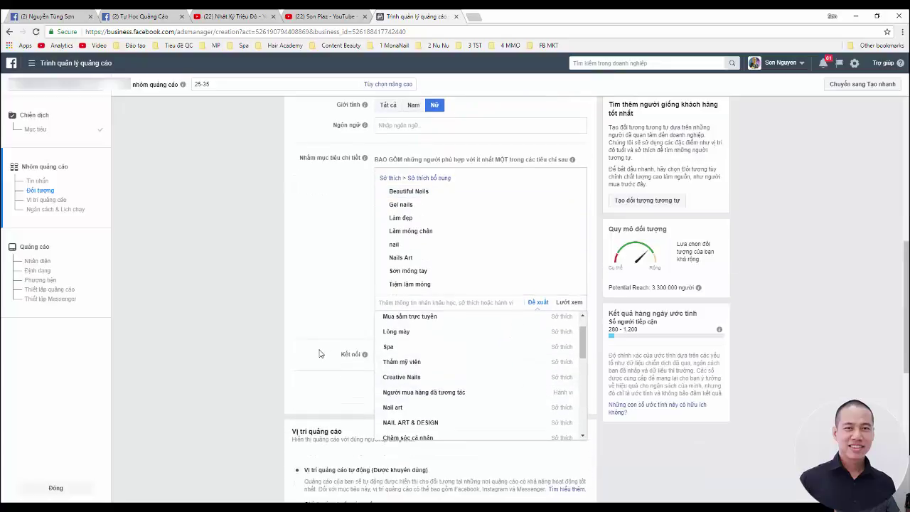
click(399, 411)
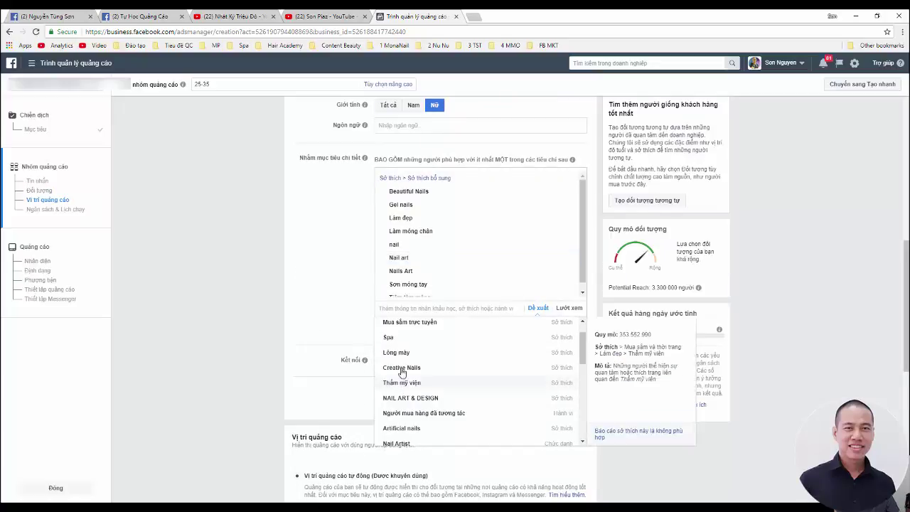
click(350, 292)
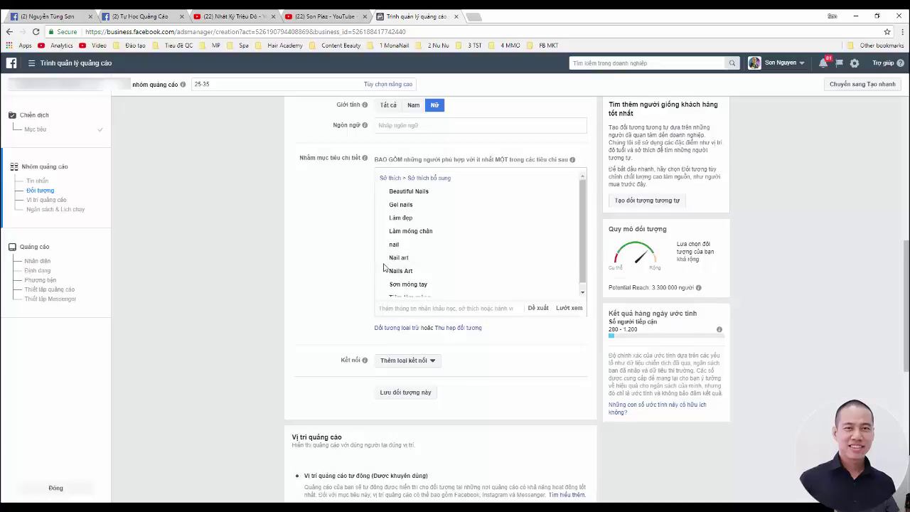
- Consult the slides "Phần 2: Cách Target đúng đối tượng Khách Hàng" and review the ad set's audience settings and potential reach
drag(909, 16, 506, 16)
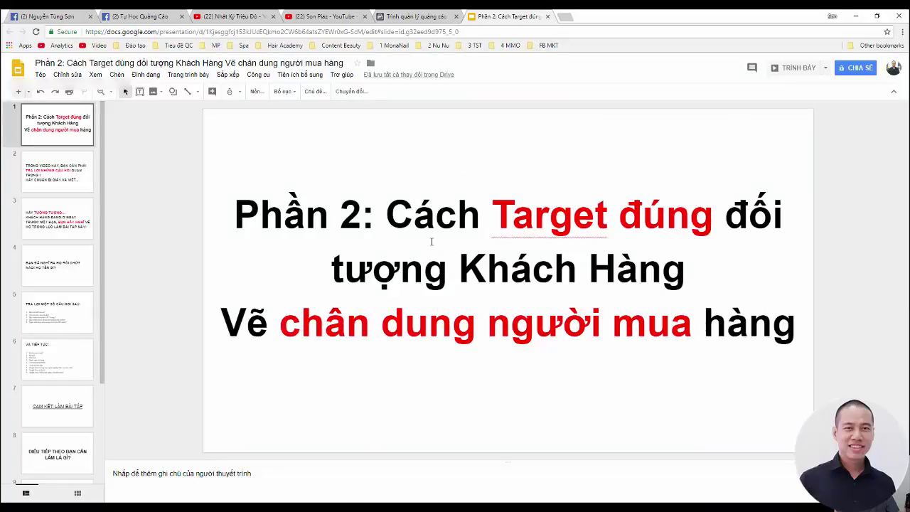
click(384, 18)
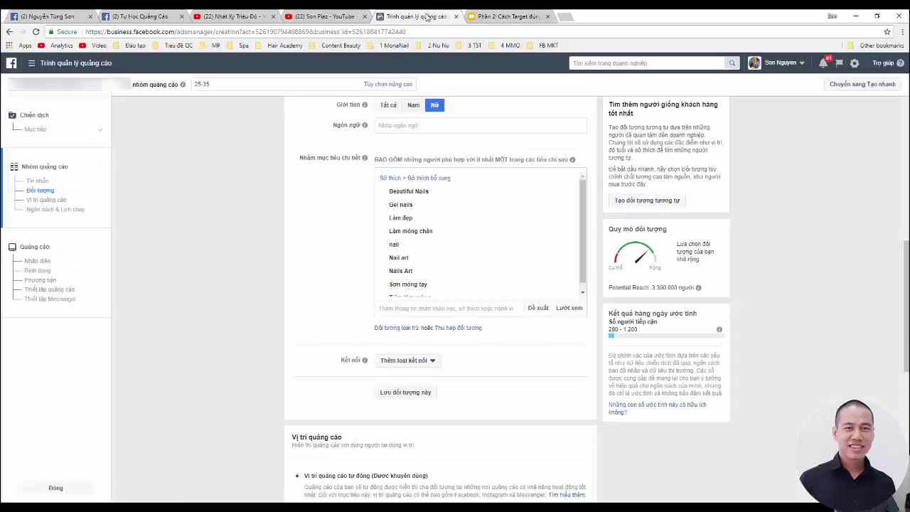
scroll(323, 310, up, 5)
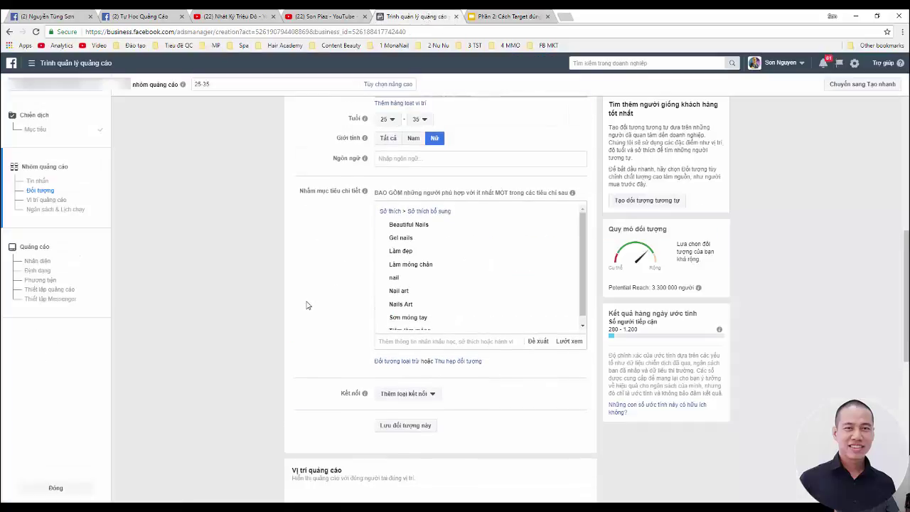
scroll(326, 313, up, 1)
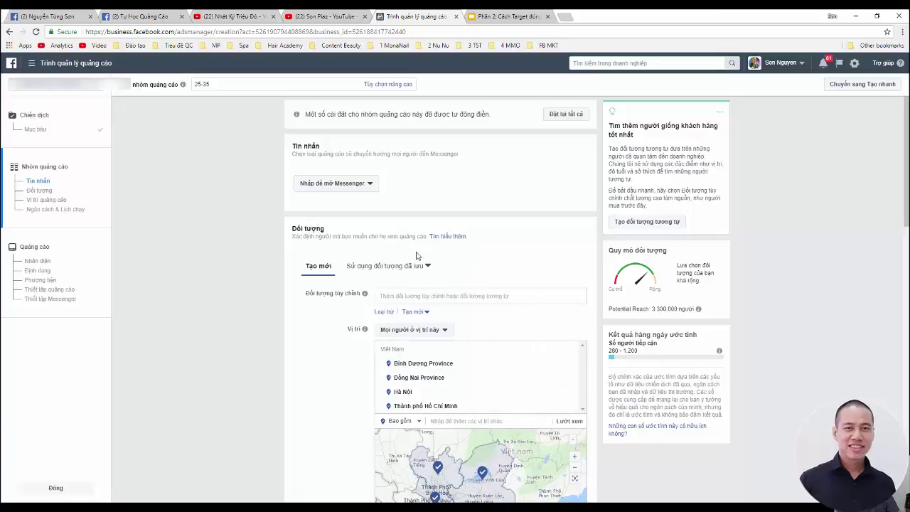
scroll(345, 311, down, 2)
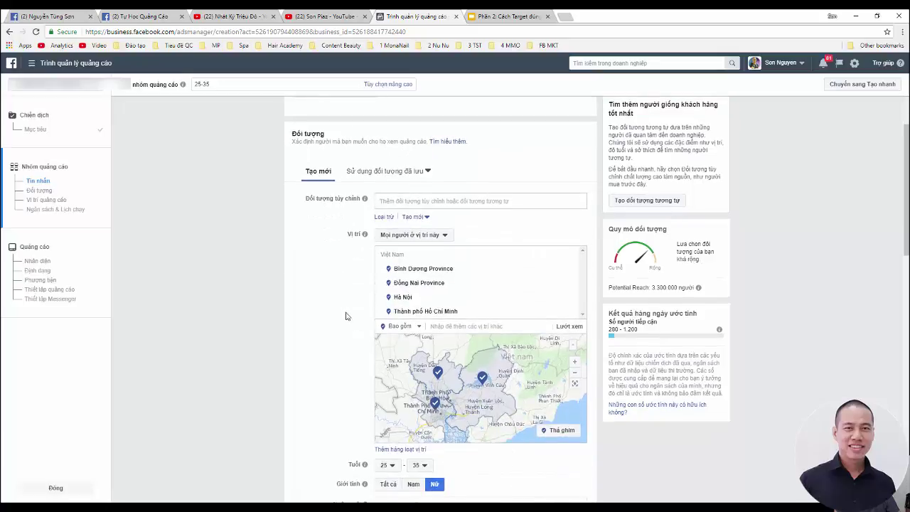
scroll(654, 302, down, 1)
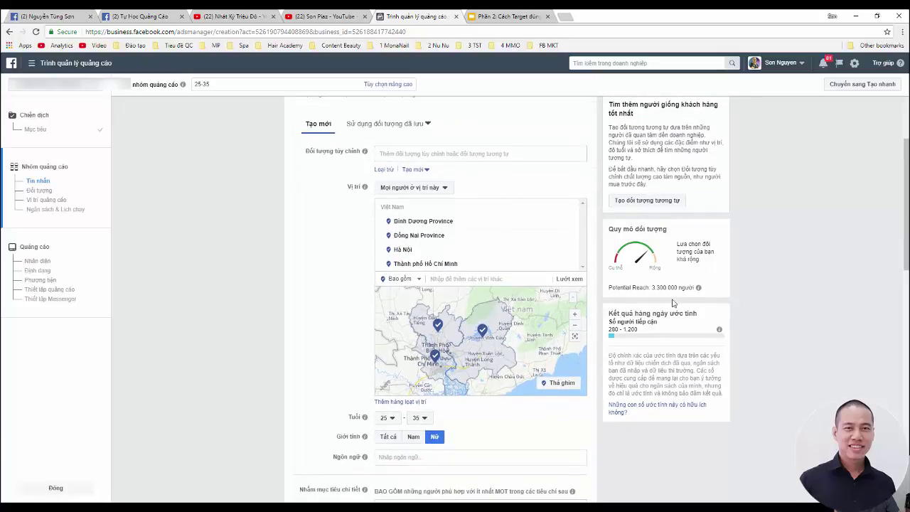
- Switch the ad placements to Chỉnh sửa vị trí quảng cáo and exclude the Instagram platform
scroll(534, 330, down, 9)
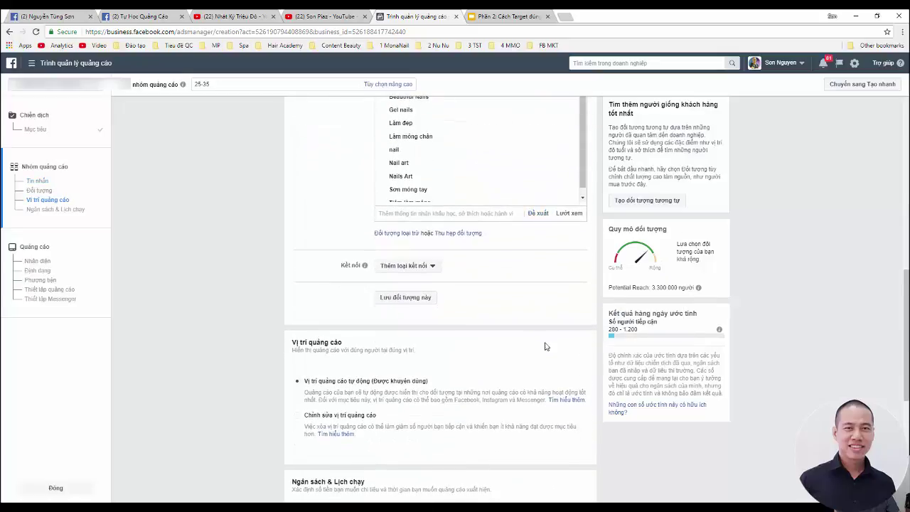
scroll(549, 342, down, 4)
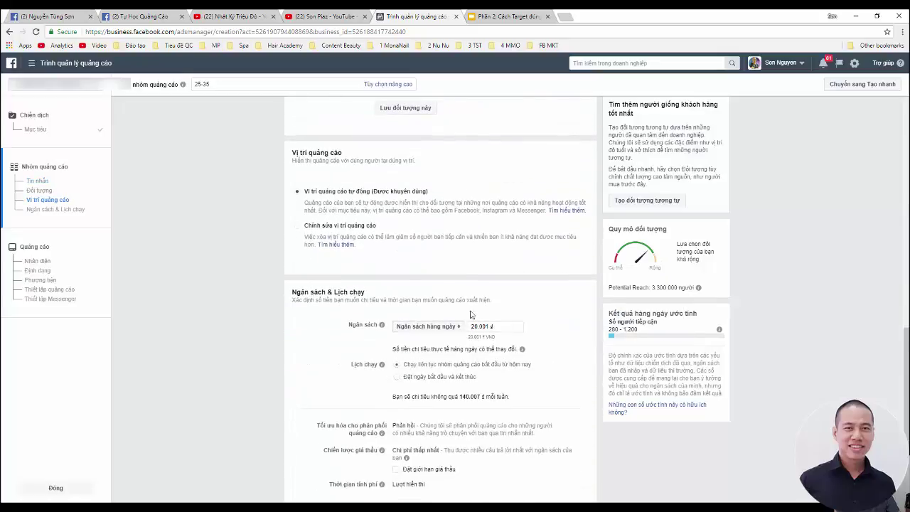
scroll(427, 270, down, 1)
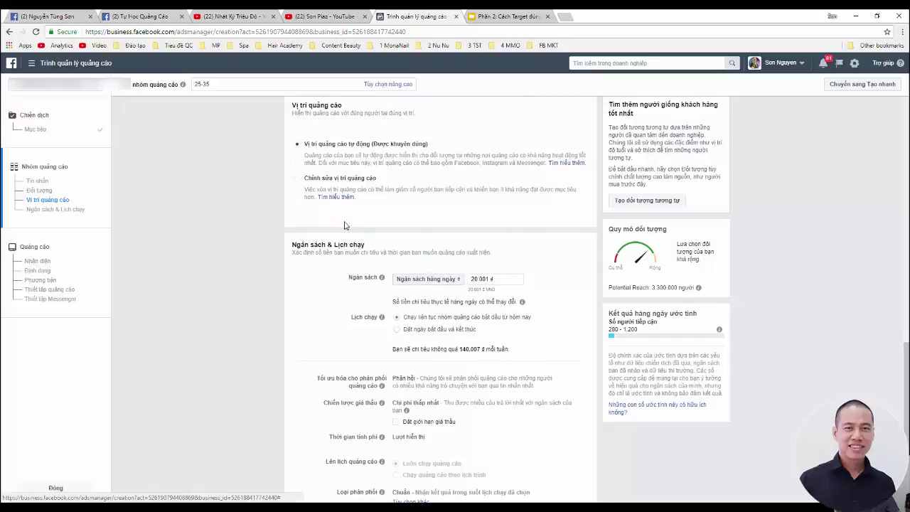
click(337, 180)
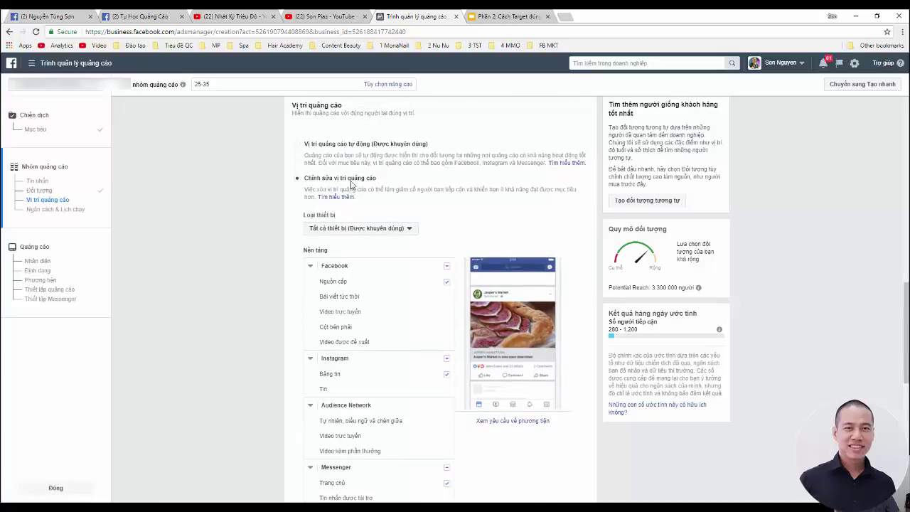
scroll(502, 254, down, 1)
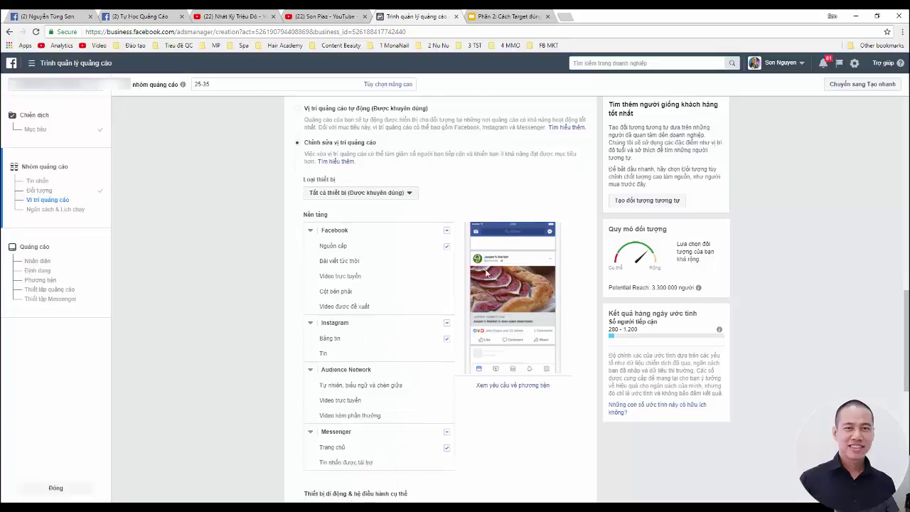
click(447, 312)
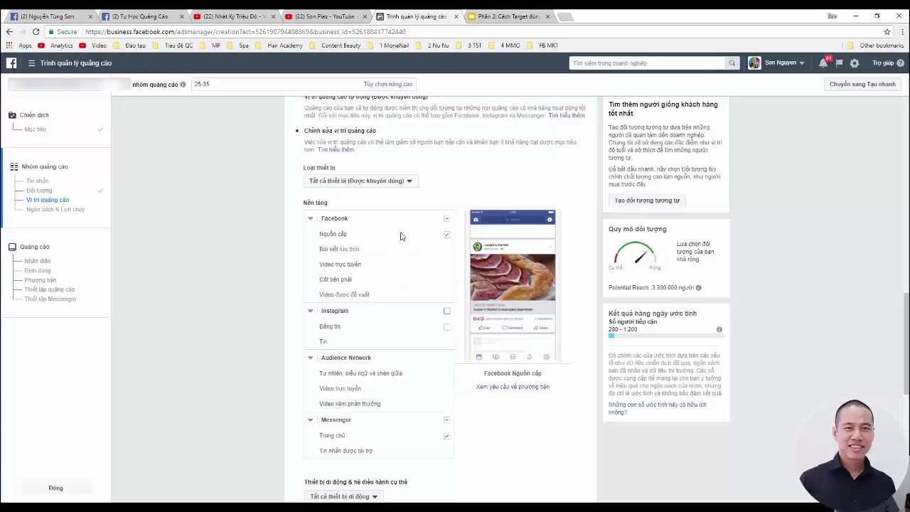
- Choose Ngân sách hàng ngày as the ad set's budget type
scroll(335, 355, down, 1)
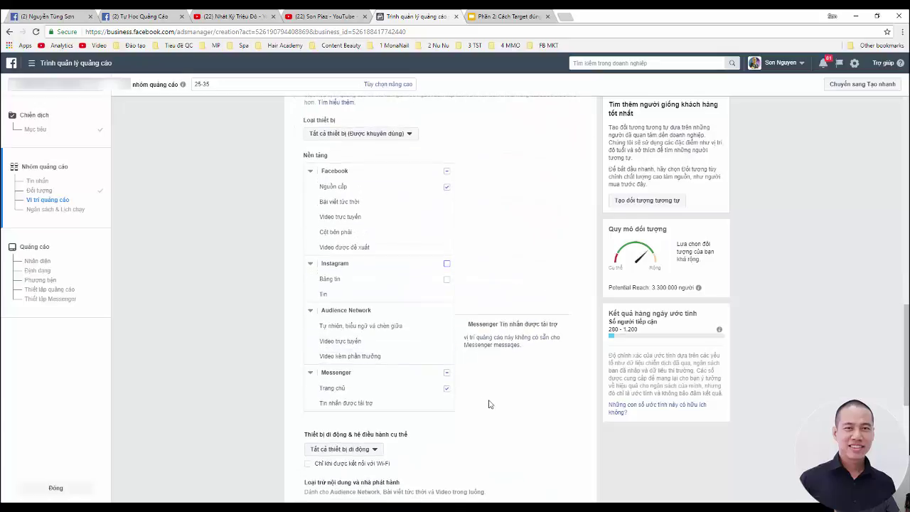
scroll(491, 403, down, 2)
scroll(498, 405, down, 4)
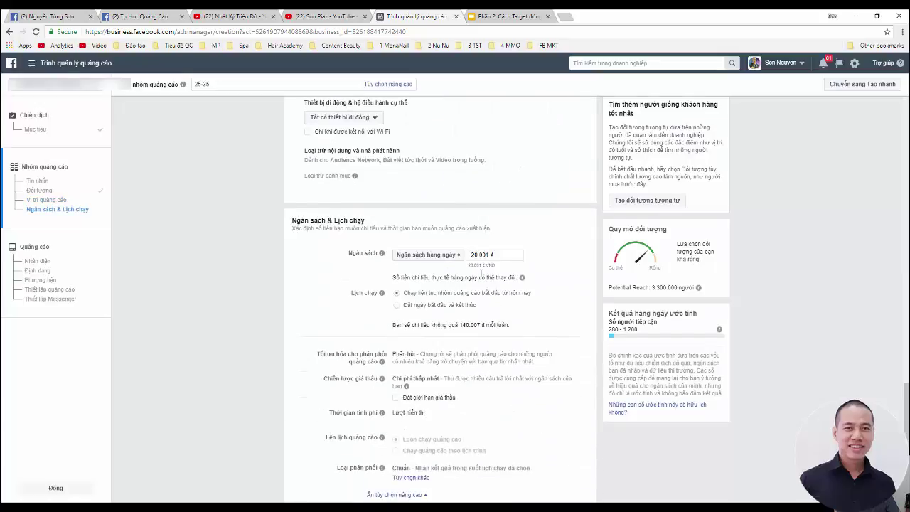
scroll(482, 277, down, 1)
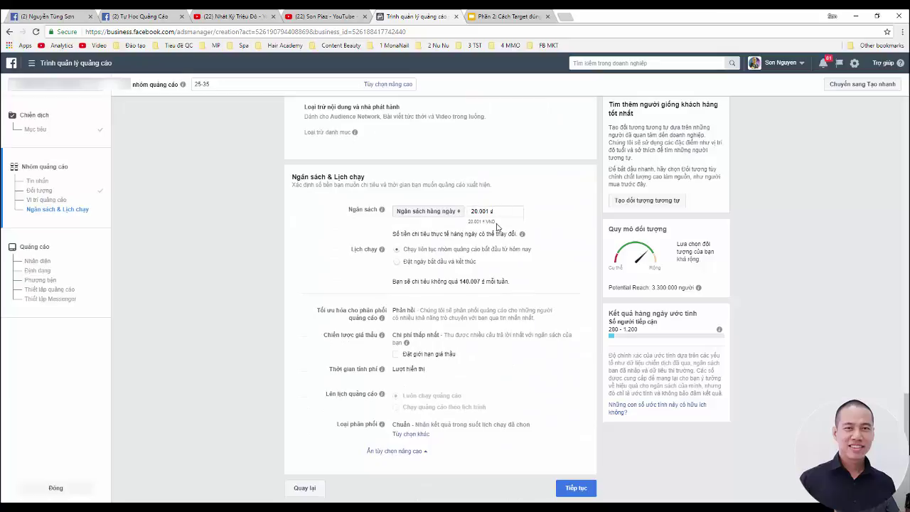
click(443, 214)
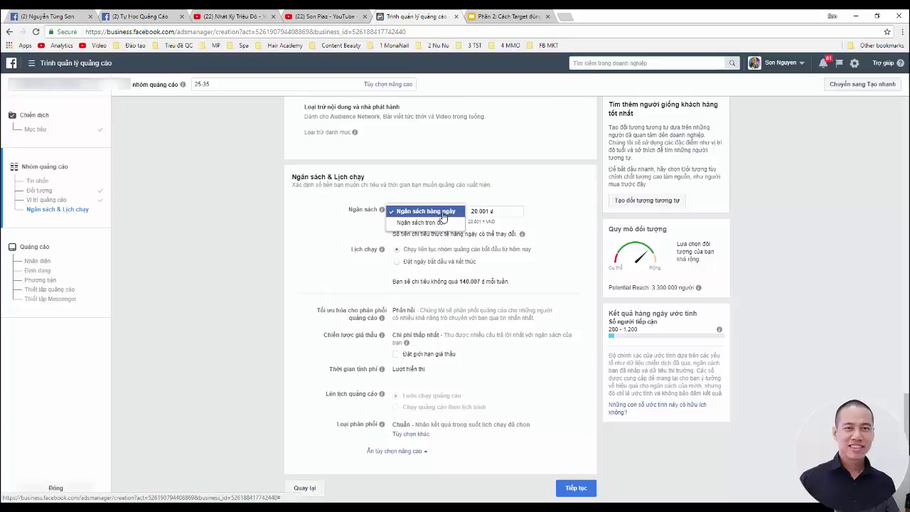
click(429, 217)
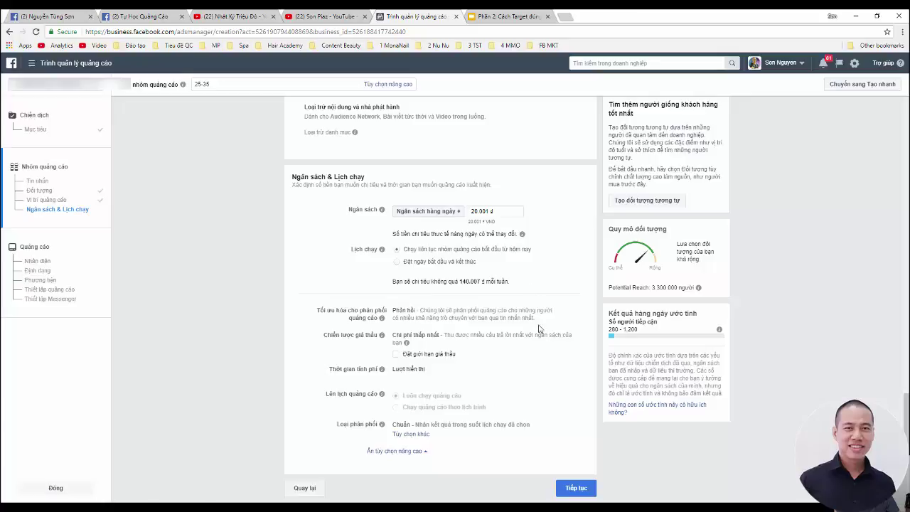
- Continue to the ad setup and choose Kayla Nail - Dụng cụ làm móng chuyên nghiệp as the Facebook Page
click(573, 488)
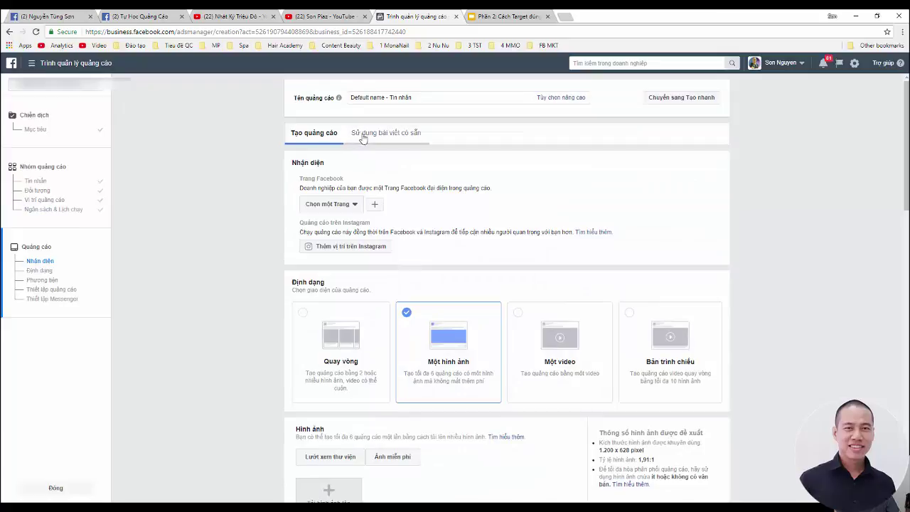
click(328, 204)
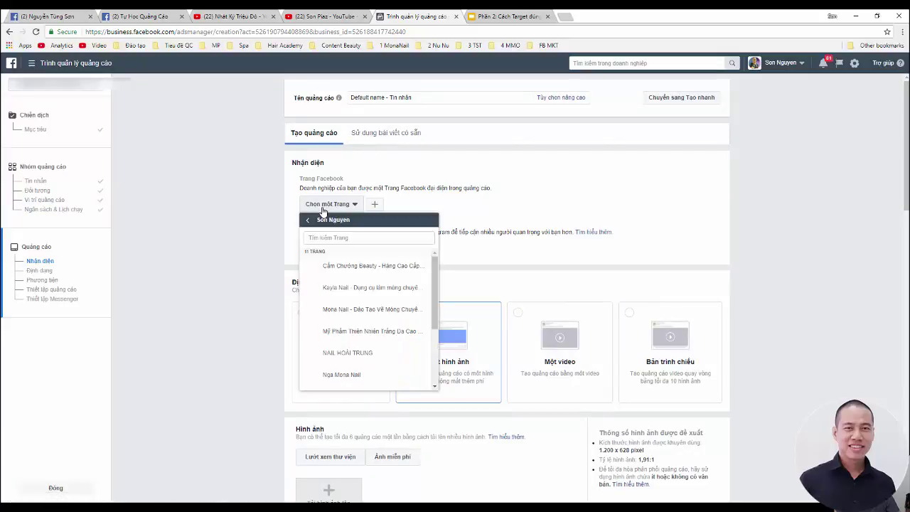
click(320, 288)
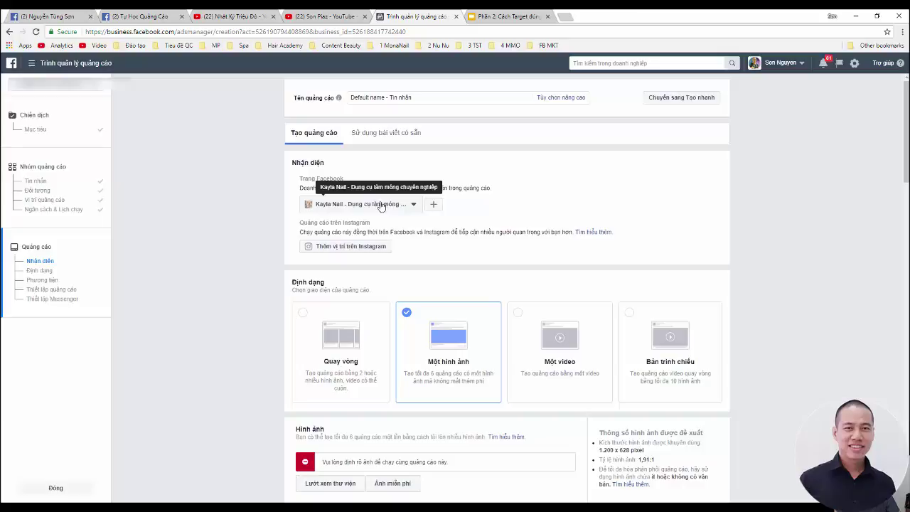
- Set the ad format to Một video and use the Page's 1:39 video "Gửi đến Các Thợ Nail chuyên n..."
scroll(260, 273, down, 1)
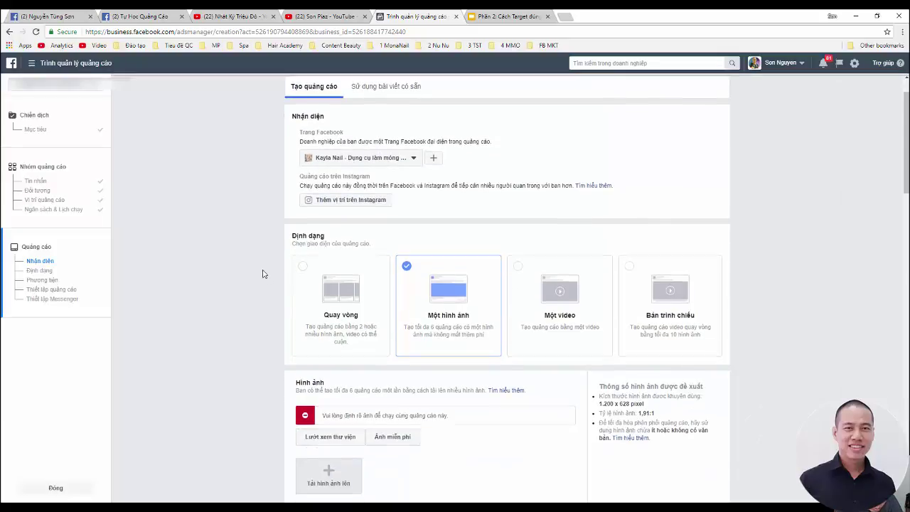
scroll(299, 316, down, 2)
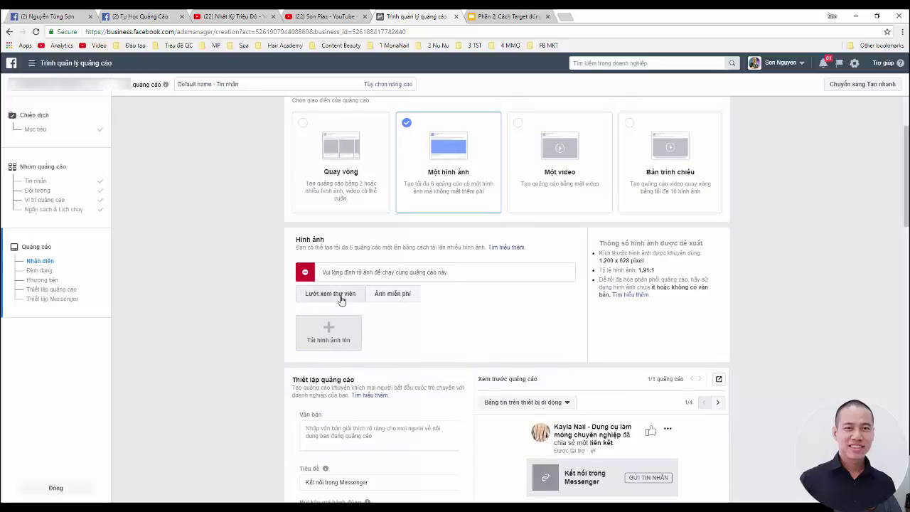
click(522, 125)
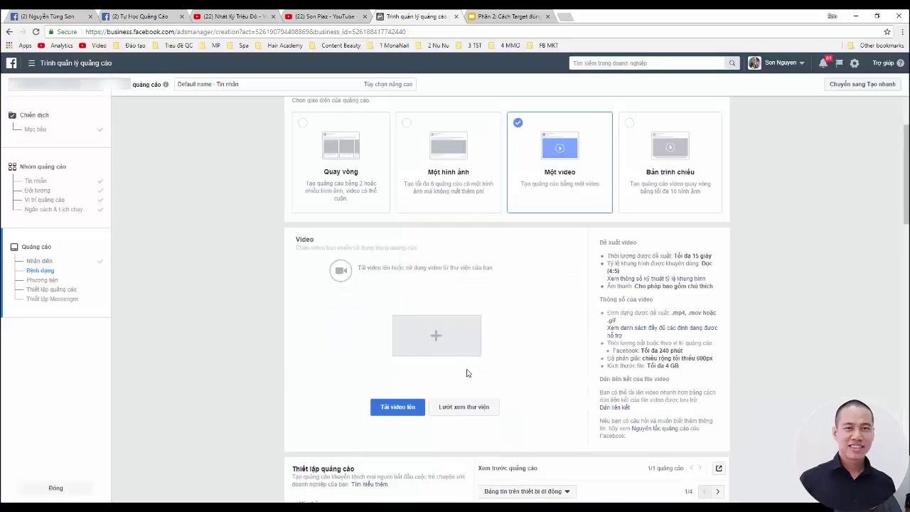
scroll(461, 371, down, 1)
click(463, 312)
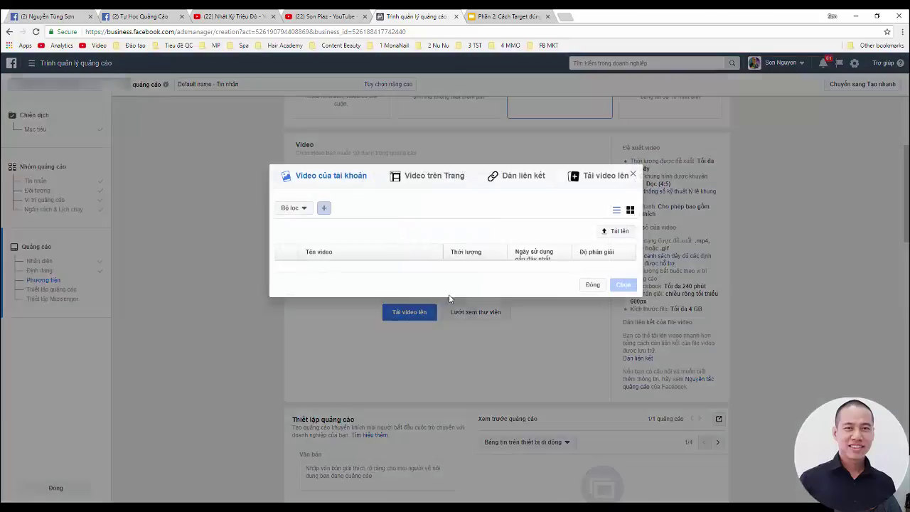
click(428, 180)
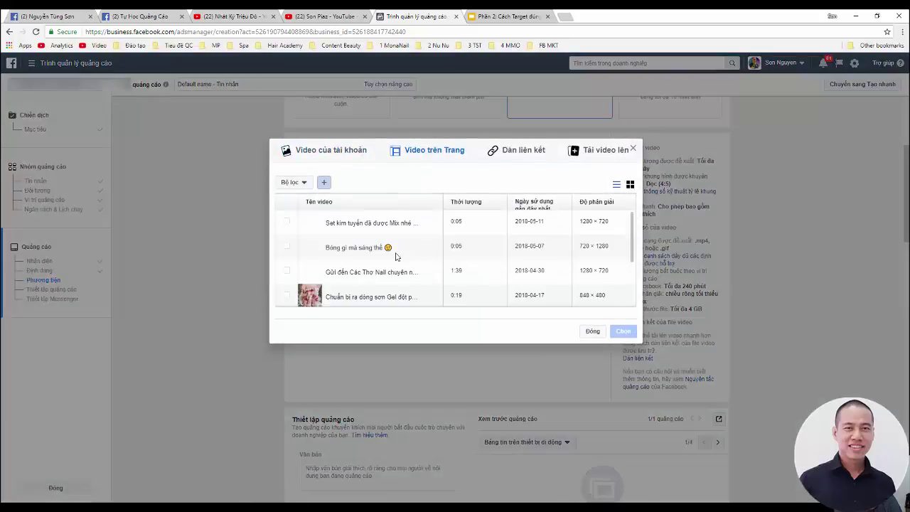
scroll(374, 266, down, 2)
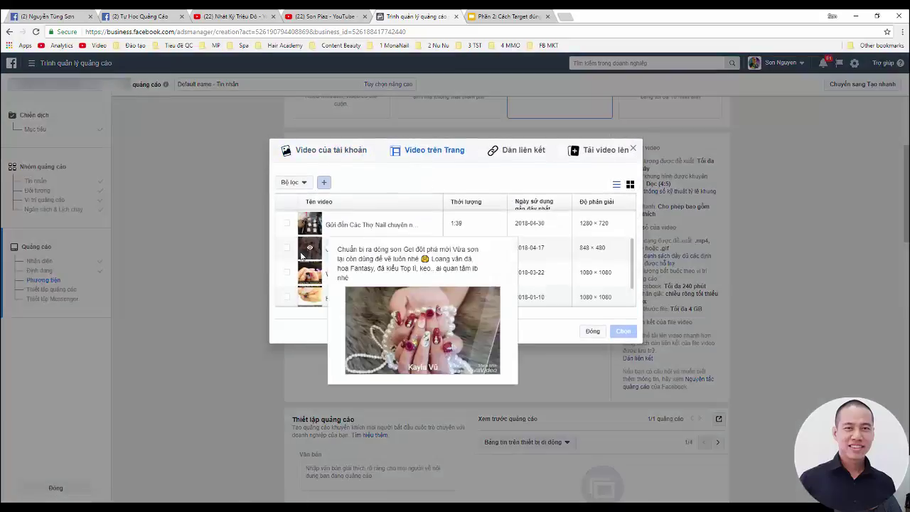
click(288, 224)
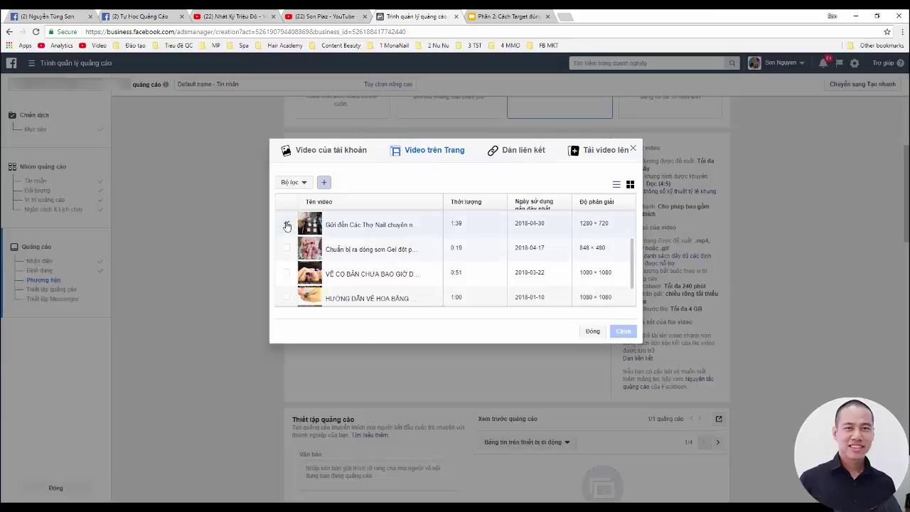
click(623, 332)
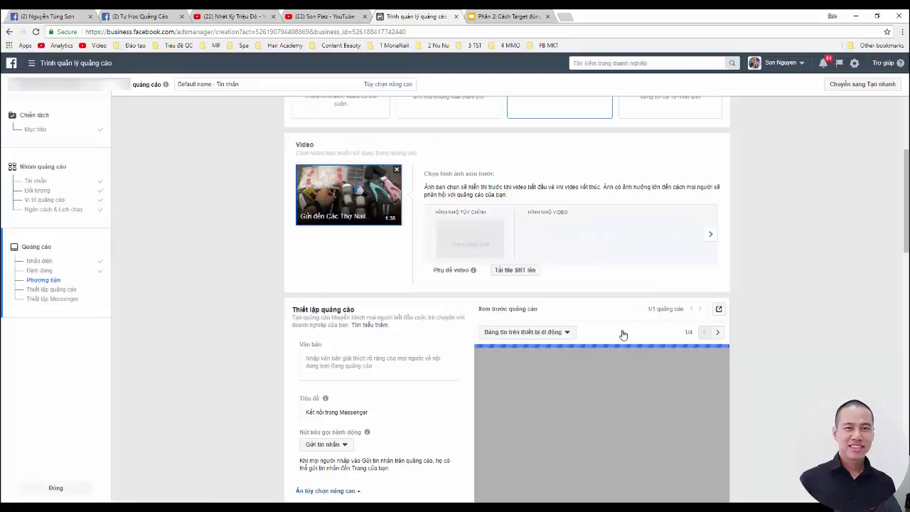
- Fill the ad's Văn bản with the post text from "Gửi đến Các Thợ Nail chuyên nghiệp iu dấu" through "Share Bài Viết này nhé"
scroll(469, 304, down, 2)
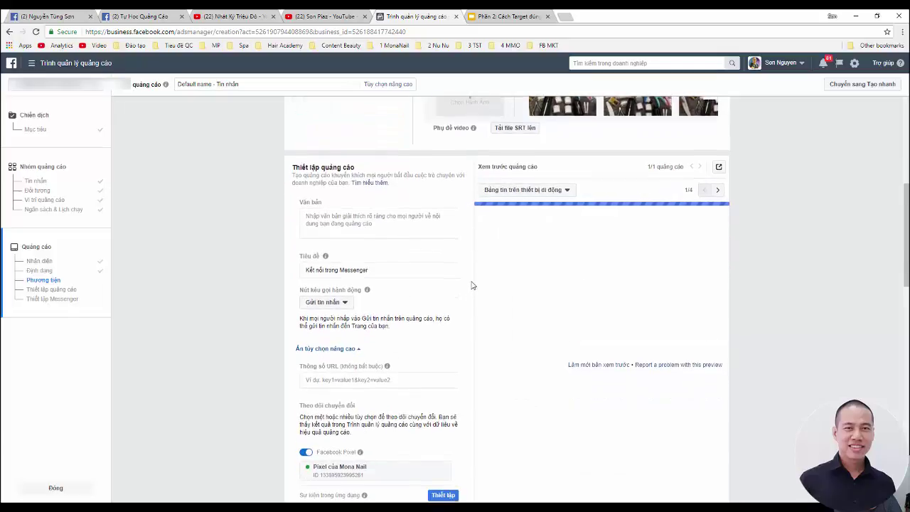
scroll(469, 249, down, 1)
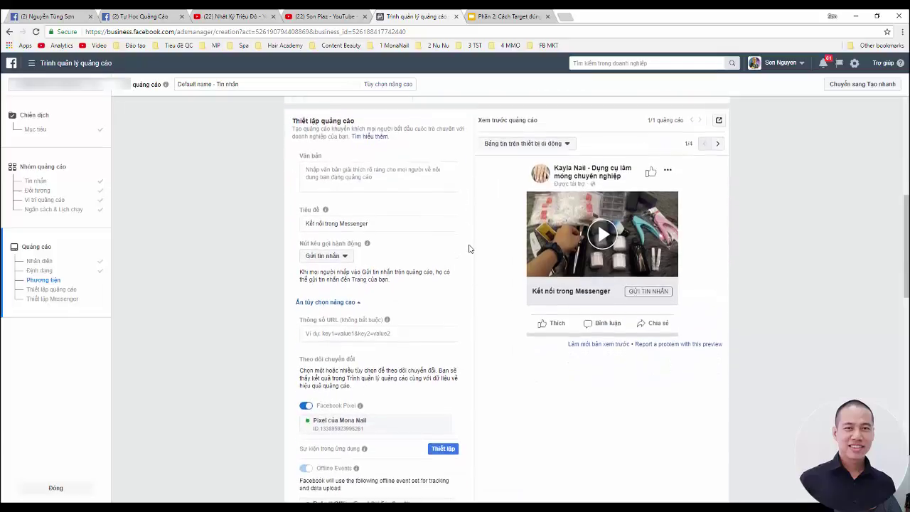
click(347, 177)
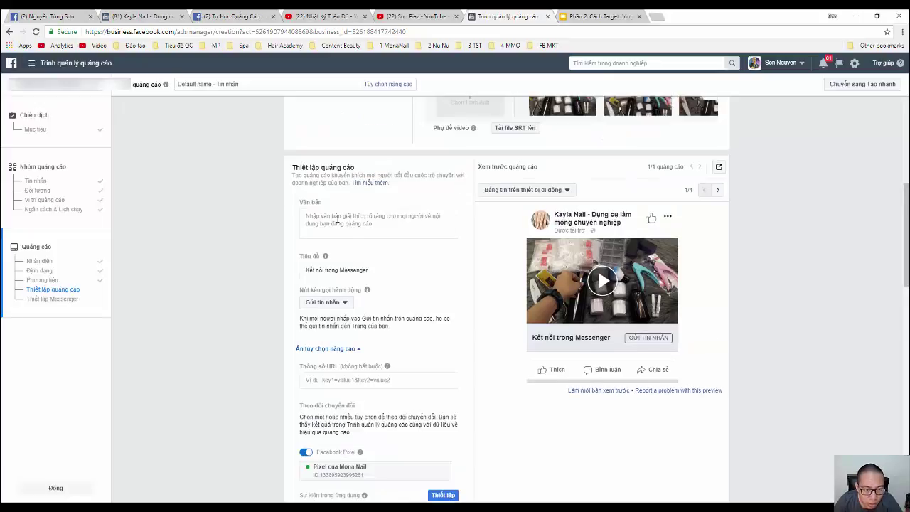
click(337, 219)
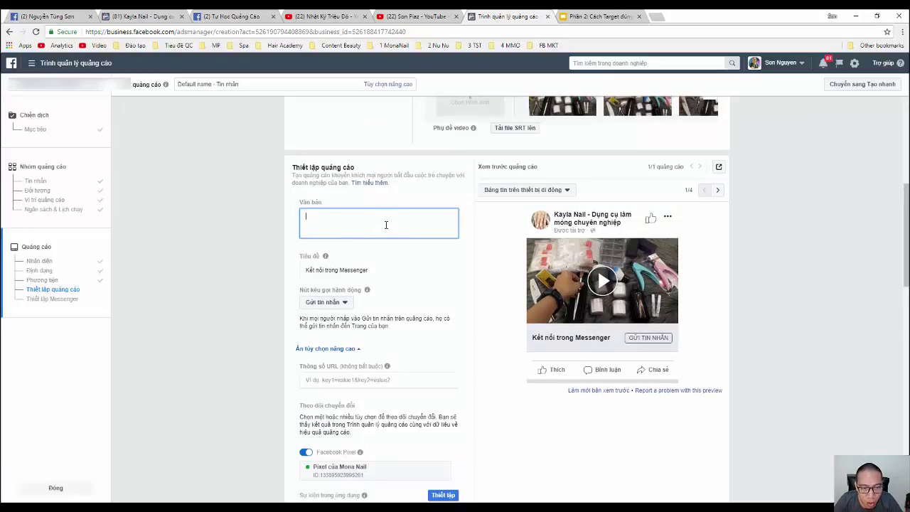
text(Gửi đến Các Thợ Nail chuyên nghiệp iu dấu 😊 Chỉ cần một bộ đắp bột đơn giản như thế này thôi đã đủ làm nên một bộ móng THẦN THÁNH nhé  Đặc biệt hơn: Khi Mua Dụng Cụ _Tặng Khóa học #Vẽ_Móng_Miễn_Phí Trị Giá 👉 998.000 VNĐ 😮  Dành cho 20 Bạn Đầu tiên Inbox và Share Bài Viết này nhé 👌)
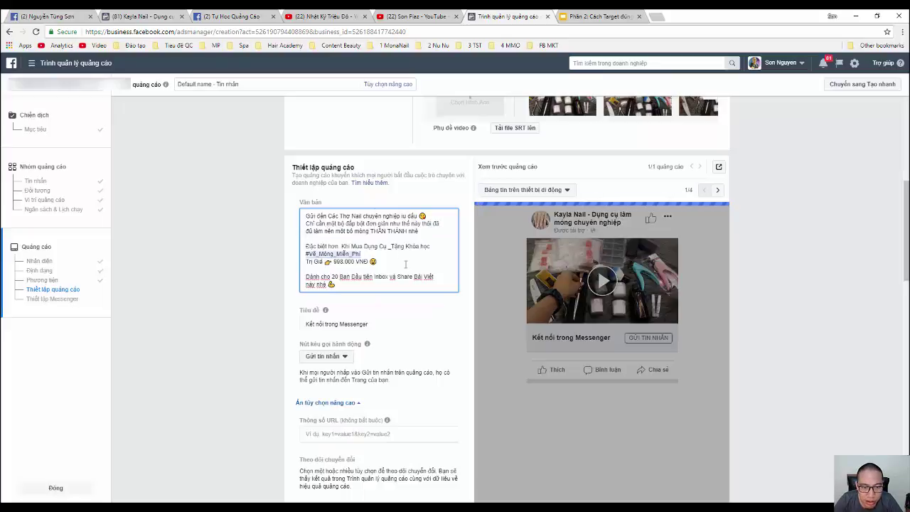
- Set the ad's call-to-action (Nút kêu gọi hành động) to Tìm hiểu thêm
scroll(258, 264, down, 2)
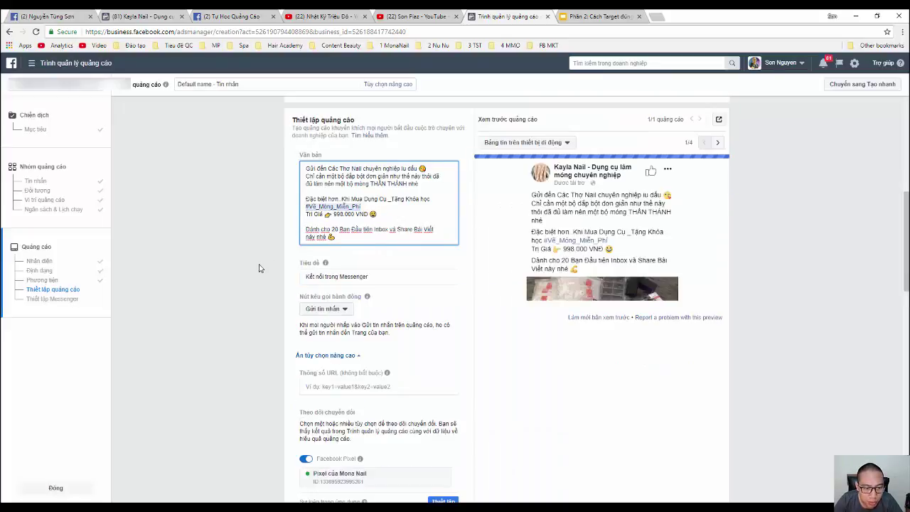
click(332, 263)
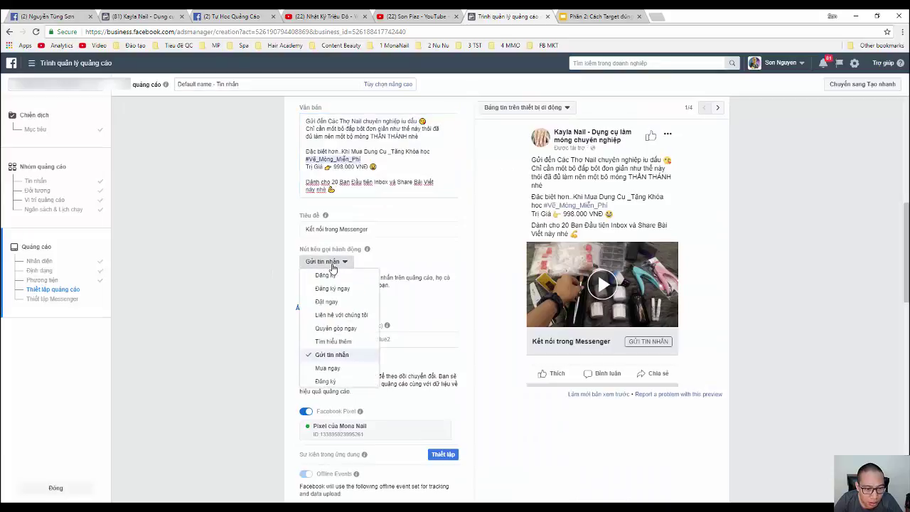
click(335, 341)
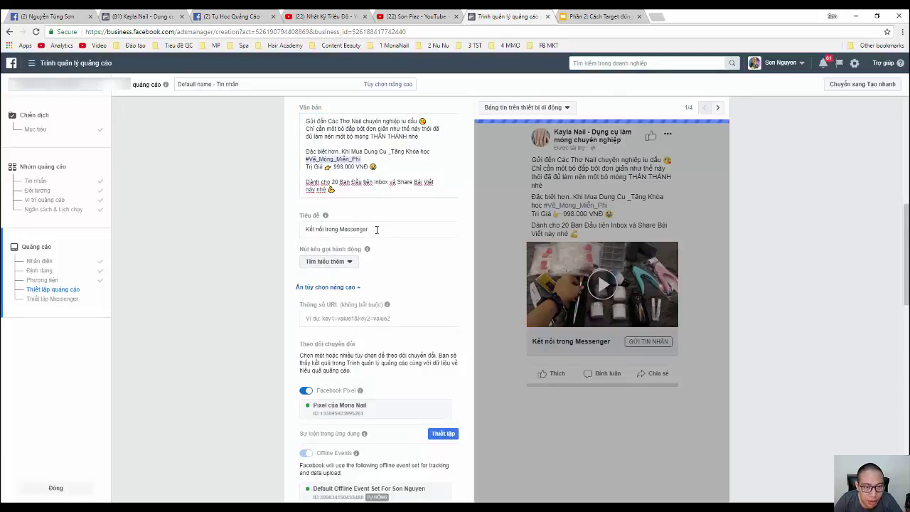
- Replace the ad's headline with "Nhận Ưu đãi trị giá 998k dành cho 20 người đầu tiên"
triple_click(377, 229)
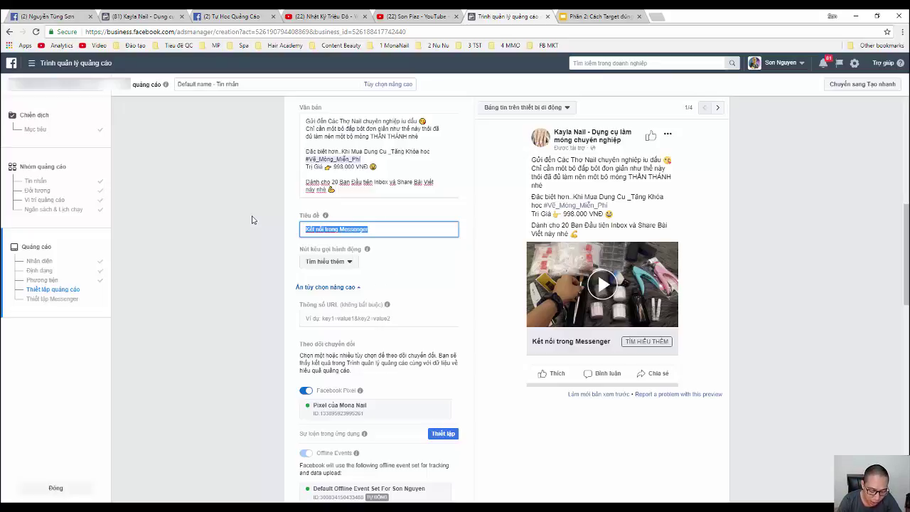
text(Nhận Ưu đãi trị giá 998k)
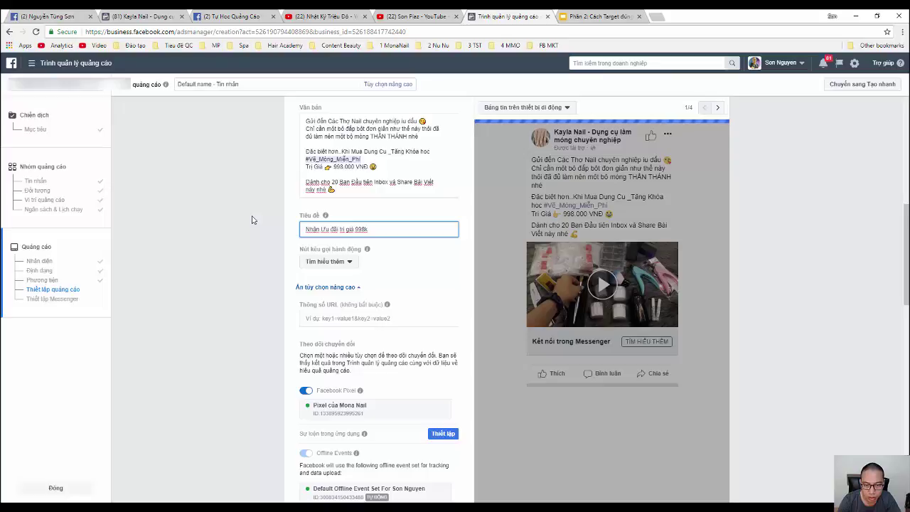
text(đơn)
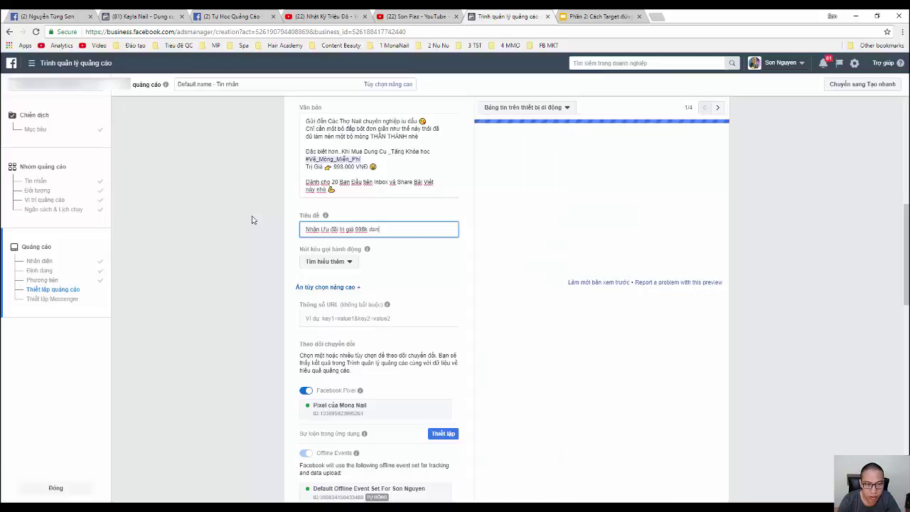
text(ho 20 người đầu tiê)
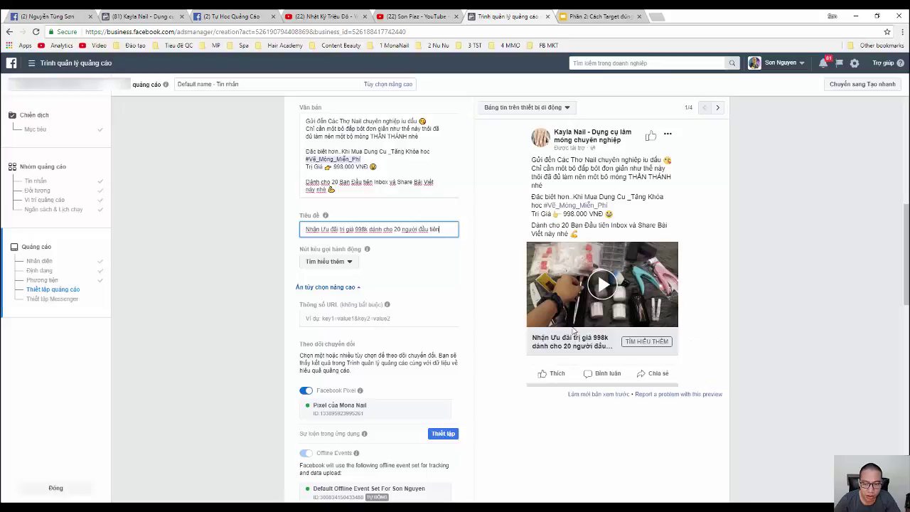
- Review the Messenger setup, including the welcome message, its image and title, and the customer quick replies
scroll(468, 359, down, 1)
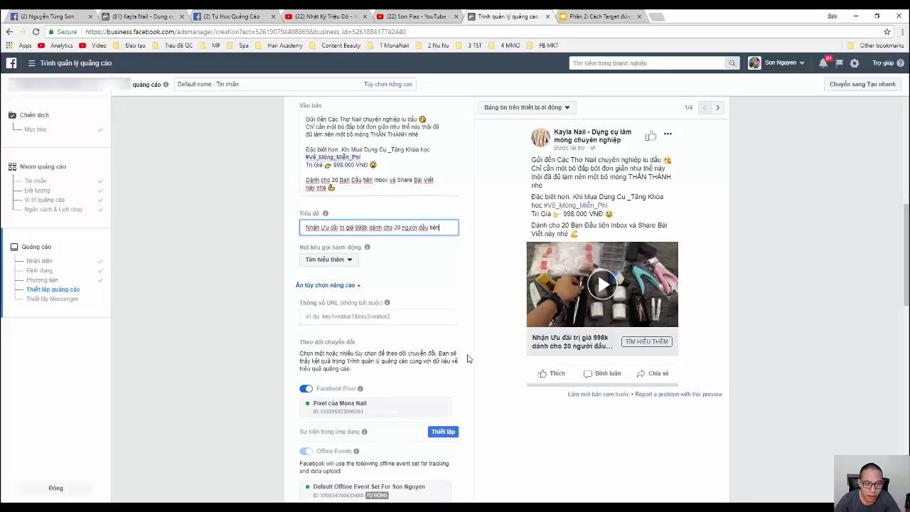
scroll(468, 359, down, 5)
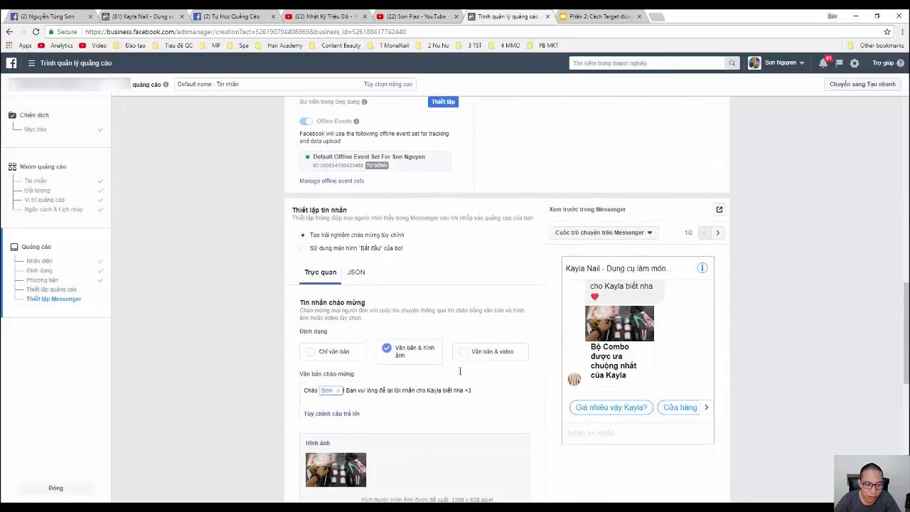
scroll(455, 377, down, 2)
scroll(446, 344, down, 2)
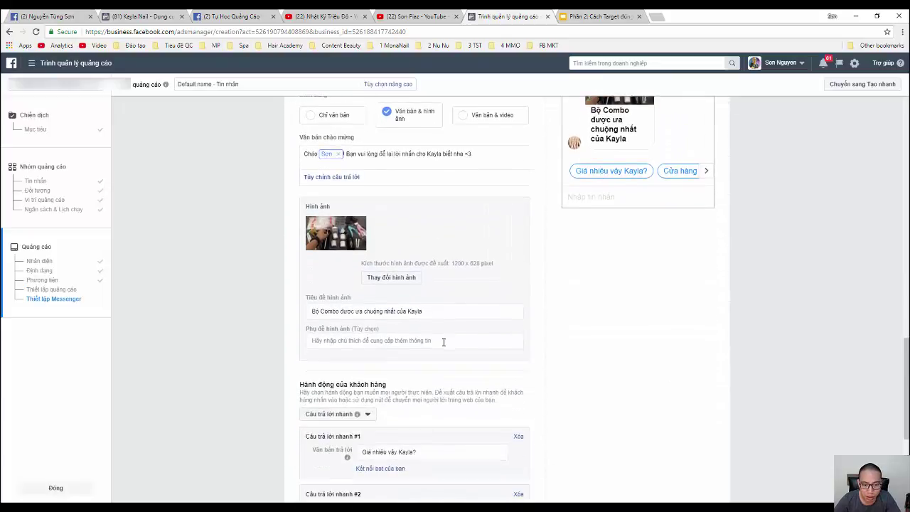
scroll(442, 342, down, 1)
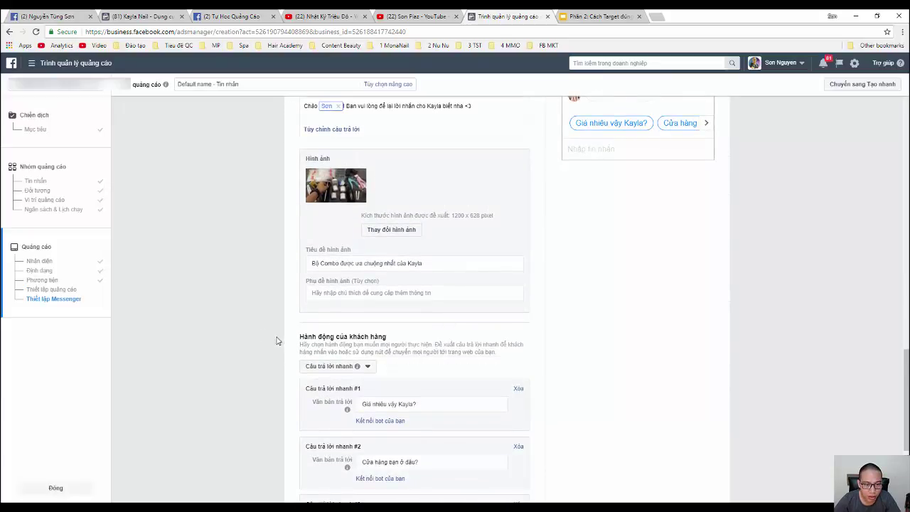
scroll(277, 334, up, 3)
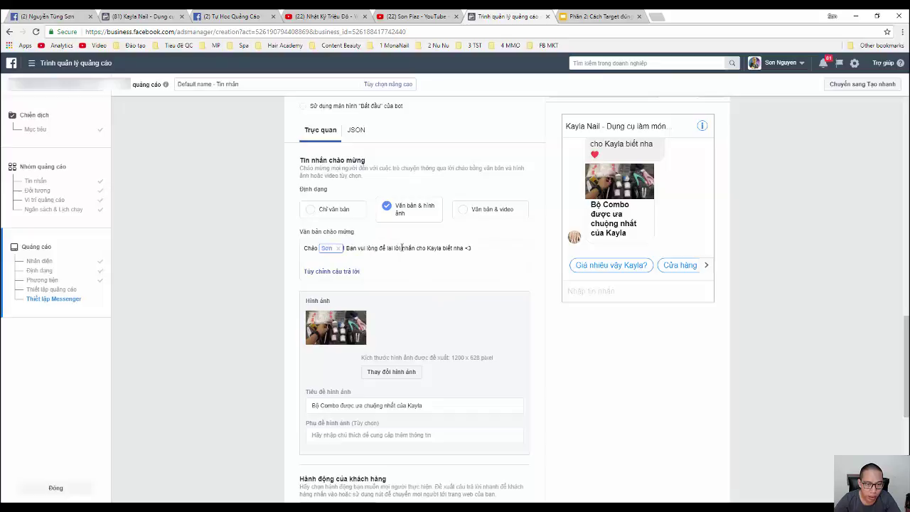
scroll(474, 338, down, 5)
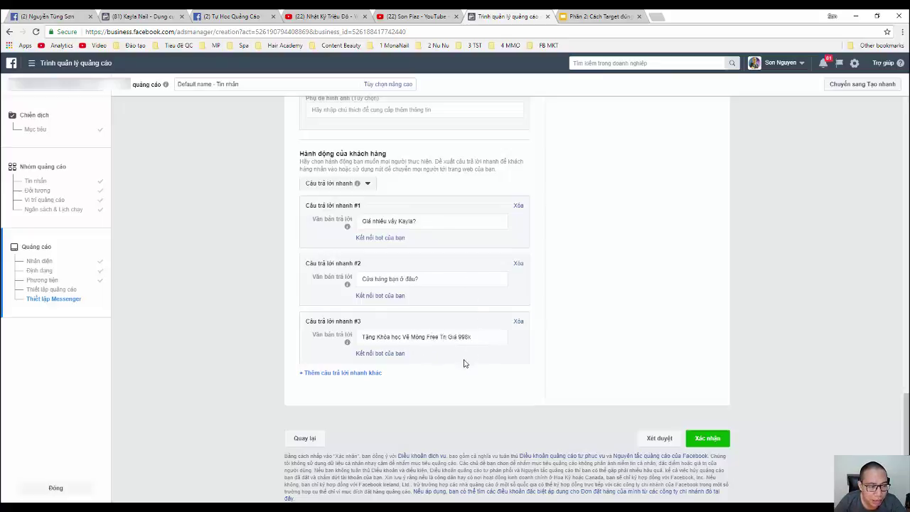
scroll(463, 355, up, 5)
scroll(462, 350, down, 1)
- Confirm the finished ad to submit the campaign
scroll(553, 381, down, 5)
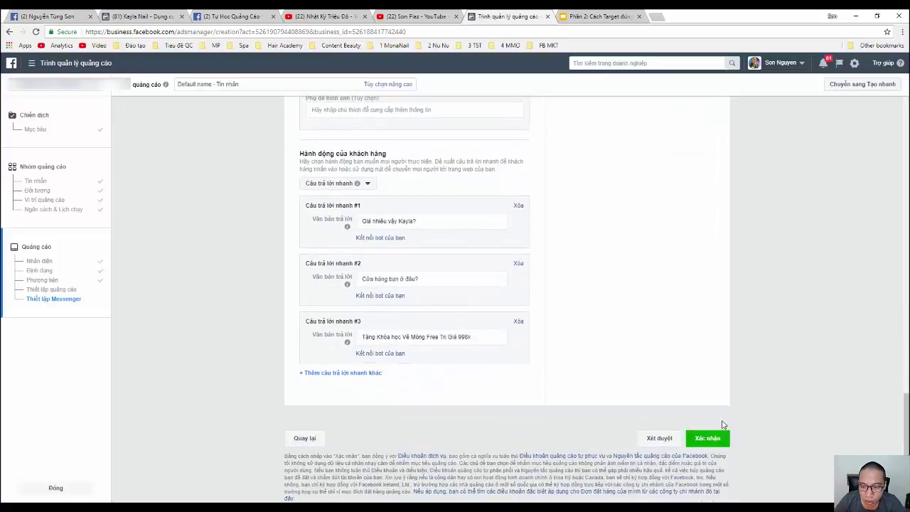
click(707, 438)
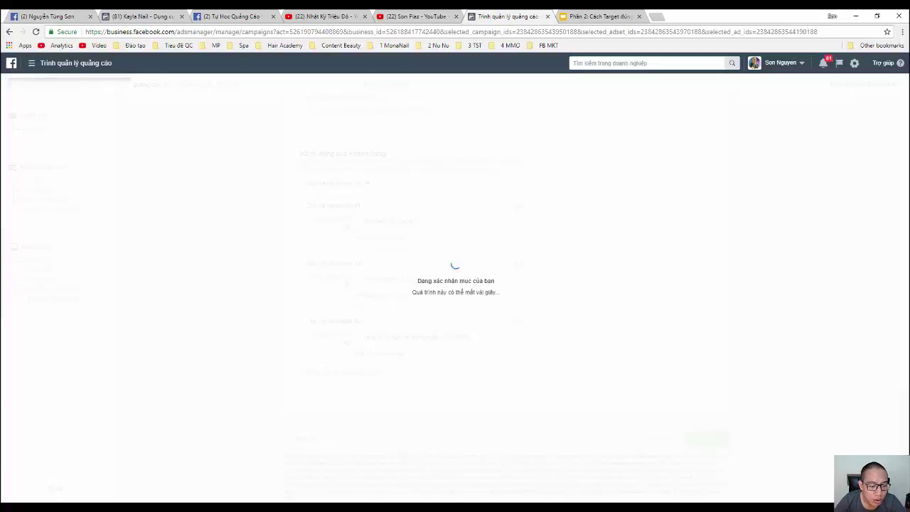
- Switch to Paint and handwrite the word TARGET with the Pencil in the upper part of the blank canvas
key(alt+Tab)
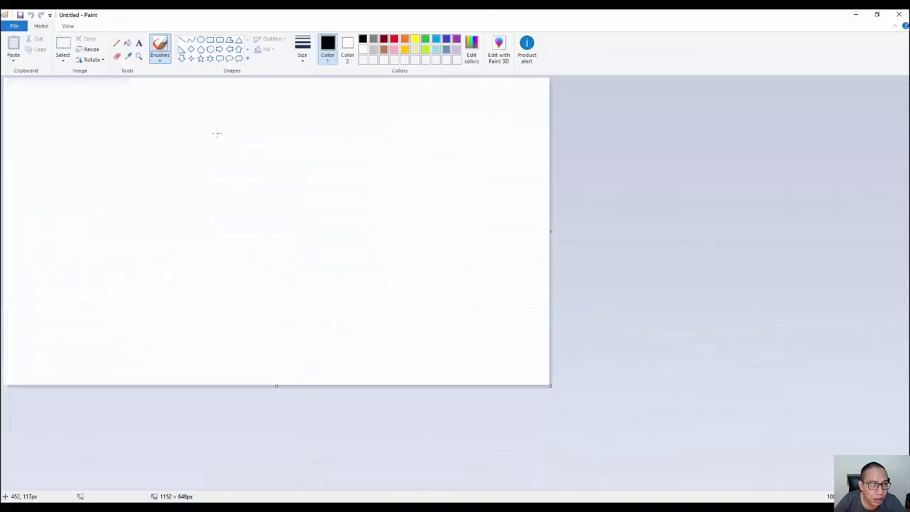
click(117, 43)
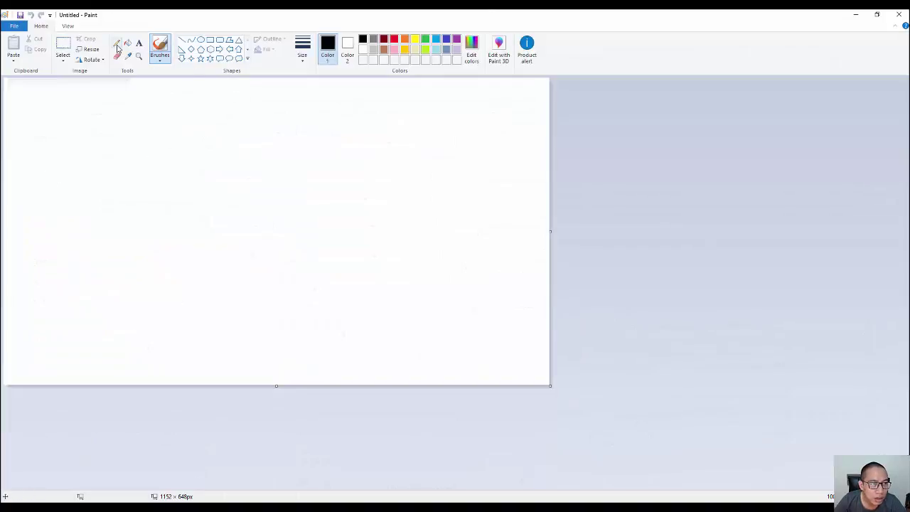
drag(37, 133, 37, 167)
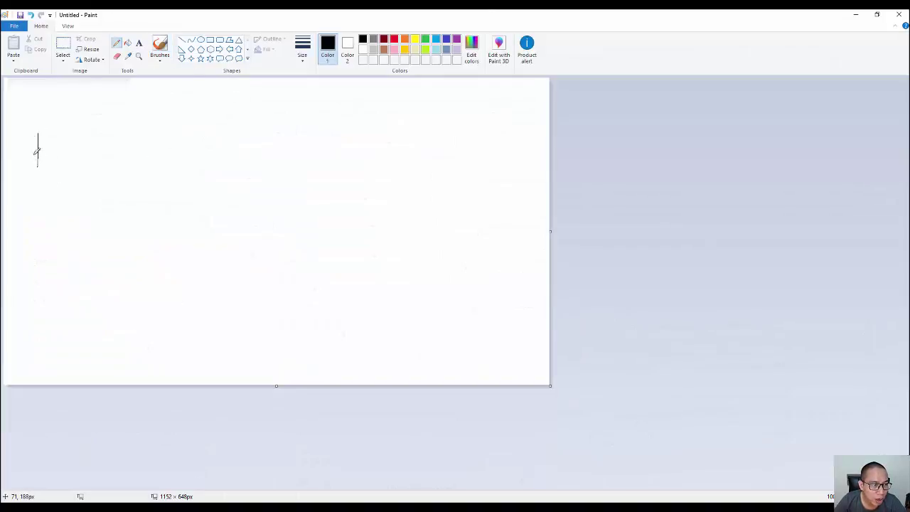
mouse_move(22, 133)
mouse_down()
mouse_move(59, 155)
mouse_move(56, 167)
mouse_up()
mouse_move(61, 135)
mouse_down()
mouse_move(75, 168)
mouse_move(83, 139)
mouse_move(94, 140)
mouse_move(103, 165)
mouse_up()
mouse_move(116, 132)
mouse_down()
mouse_move(127, 169)
mouse_move(150, 167)
mouse_move(146, 130)
mouse_move(166, 169)
mouse_up()
drag(156, 134, 178, 133)
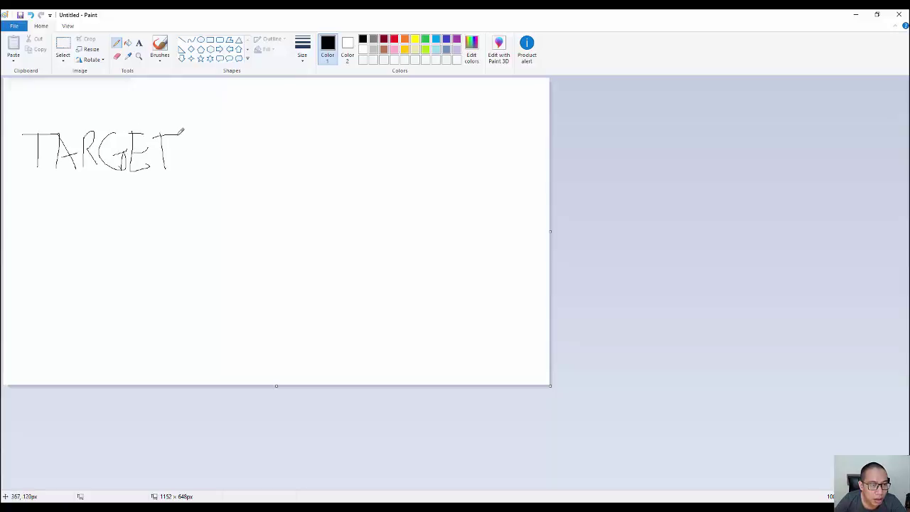
- Thicken the Pencil to the third line size and handwrite an arrow followed by "Tạo CDQC" after the word TARGET
click(309, 52)
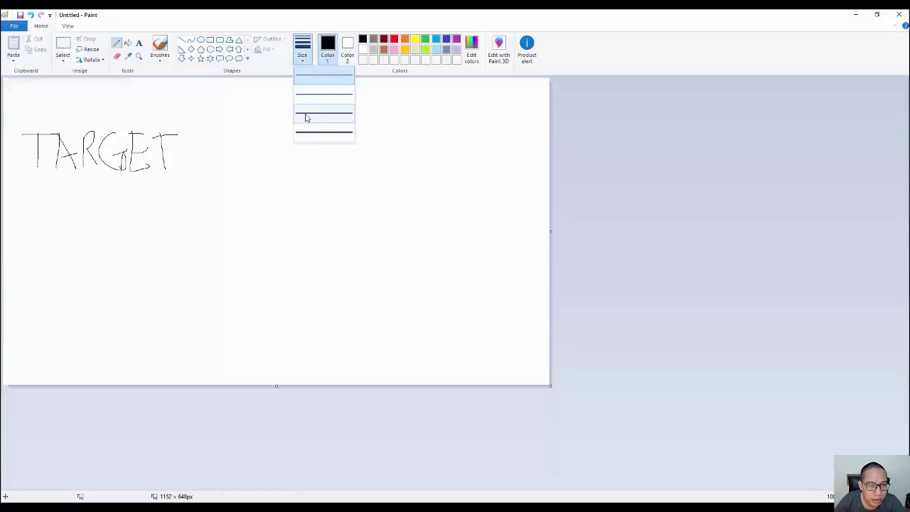
click(306, 114)
mouse_move(175, 151)
mouse_down()
mouse_move(223, 146)
mouse_move(208, 168)
mouse_up()
mouse_move(245, 130)
mouse_down()
mouse_move(244, 173)
mouse_move(261, 129)
mouse_move(283, 166)
mouse_up()
drag(283, 149, 291, 154)
mouse_move(347, 137)
mouse_down()
mouse_move(365, 165)
mouse_move(385, 147)
mouse_move(367, 165)
mouse_up()
mouse_move(398, 135)
mouse_down()
mouse_move(425, 145)
mouse_move(400, 134)
mouse_move(441, 167)
mouse_up()
drag(466, 133, 492, 159)
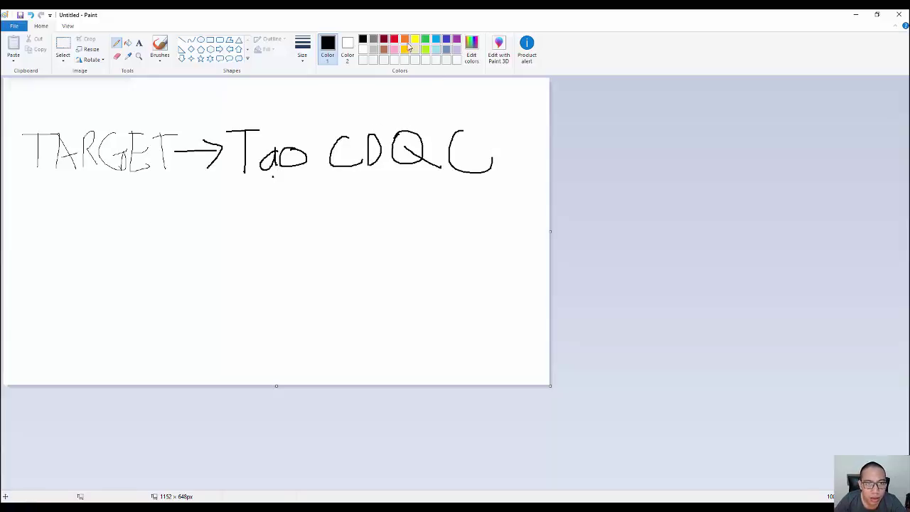
- Change the drawing colour to red and handwrite "CD" below the word TARGET
click(395, 39)
mouse_move(36, 216)
mouse_down()
mouse_move(27, 253)
mouse_move(57, 260)
mouse_up()
drag(62, 221, 61, 258)
mouse_move(63, 216)
mouse_down()
mouse_move(77, 209)
mouse_move(75, 245)
mouse_up()
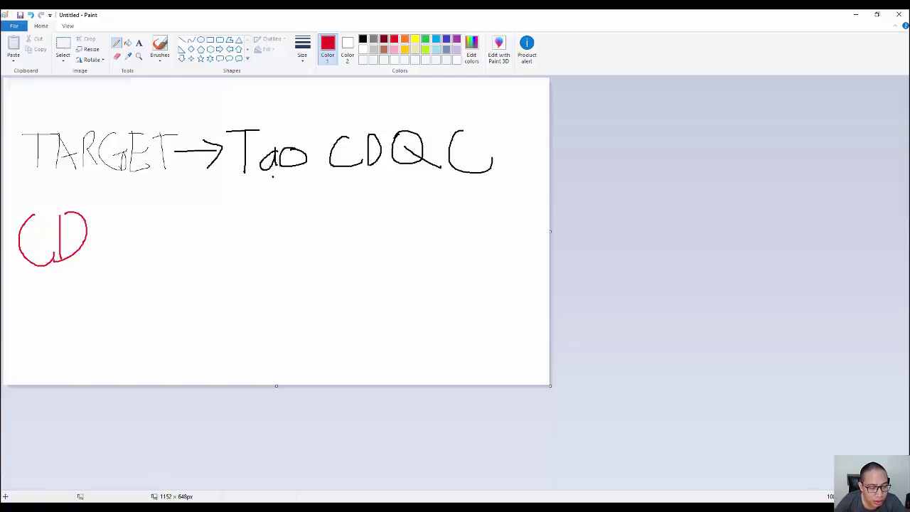
- Switch to Ads Manager and duplicate the 25-35 ad set of campaign 9-KAYLA-3H27/ VIET-NAM into its original campaign with 2 copies
click(114, 486)
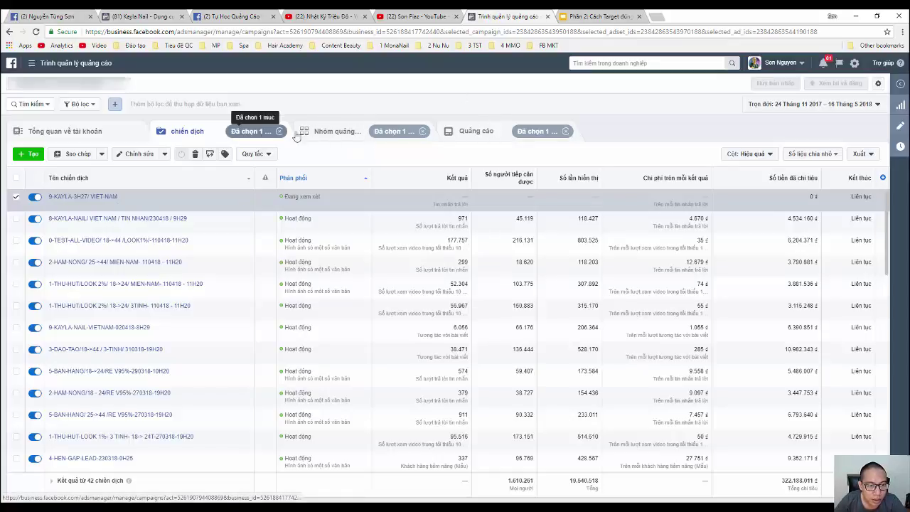
click(90, 198)
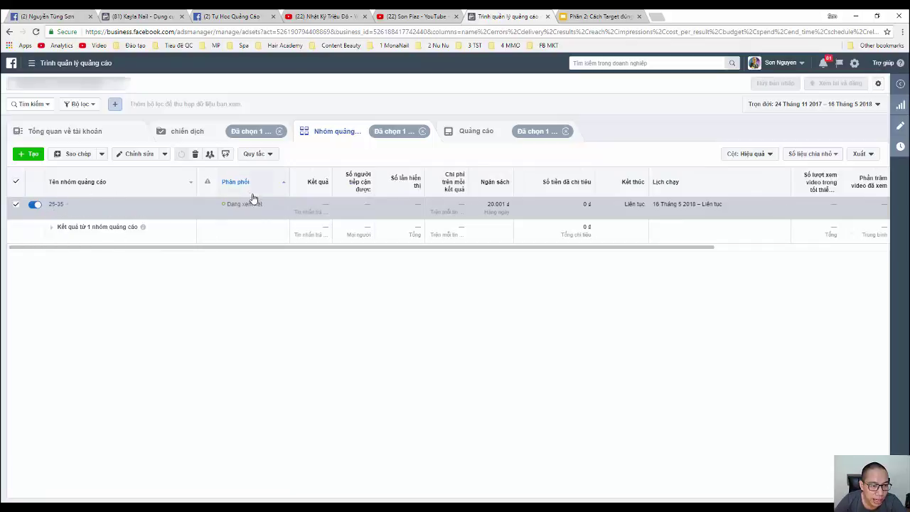
click(80, 155)
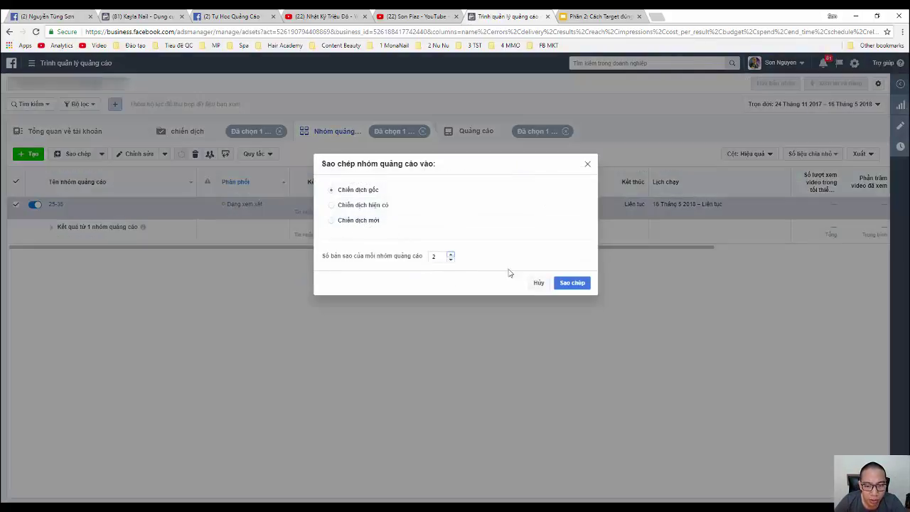
click(572, 283)
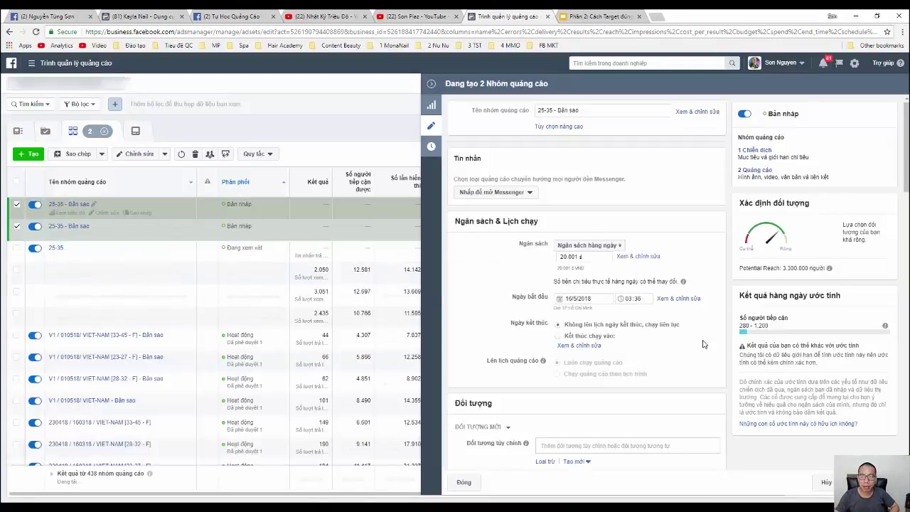
- Review the audience and placement settings of the two draft ad set copies, publish them and collapse the editing pane
scroll(704, 359, down, 6)
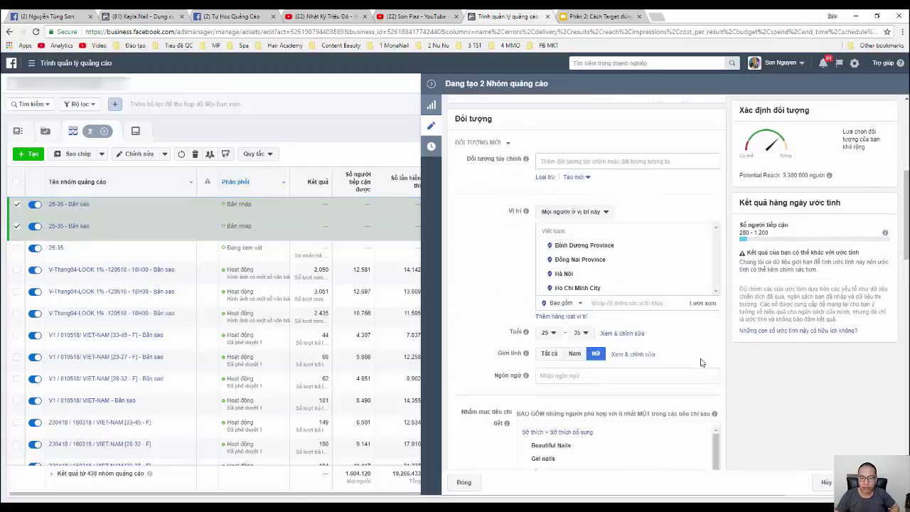
scroll(713, 369, down, 2)
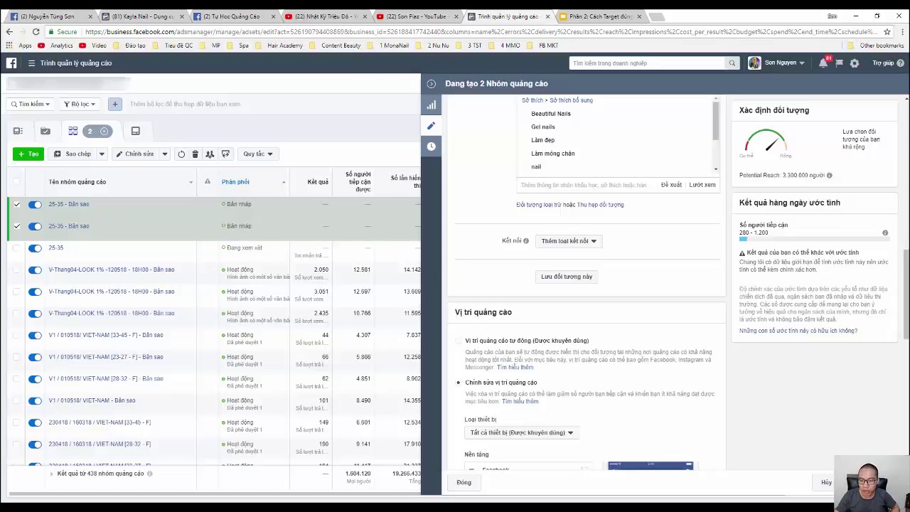
click(863, 482)
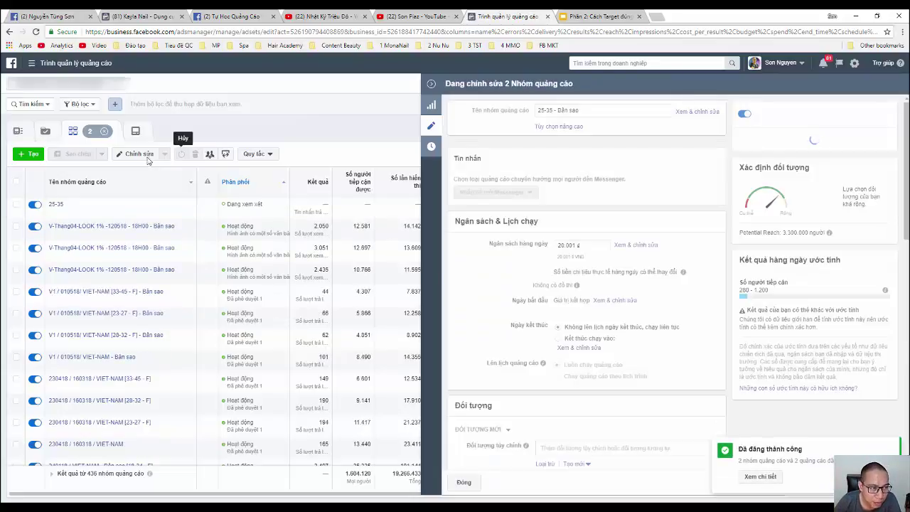
click(431, 87)
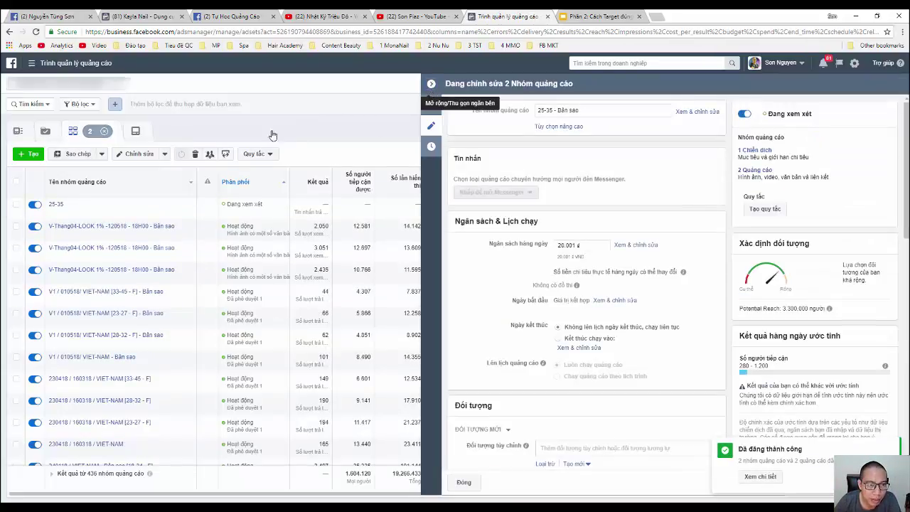
- Open campaign 9-KAYLA-3H27/ VIET-NAM from the campaign list and deselect its two 25-35 - Bản sao ad sets
click(244, 138)
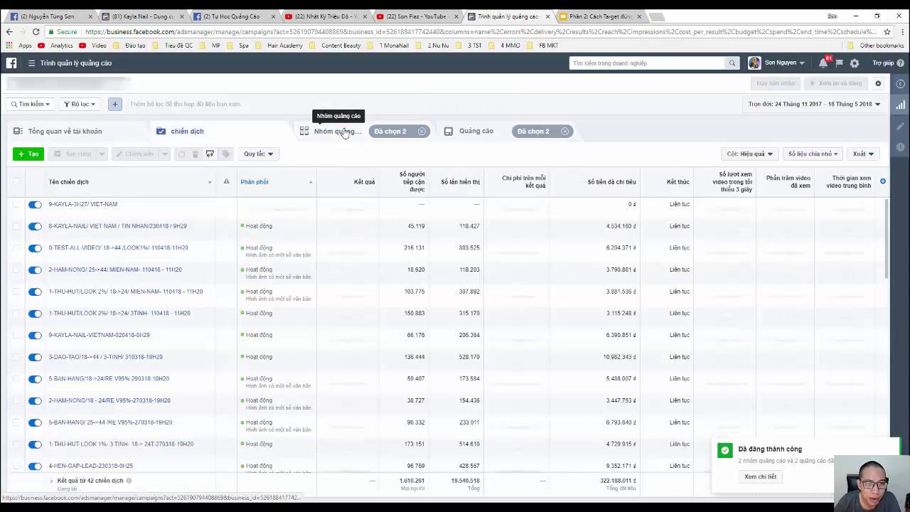
click(90, 207)
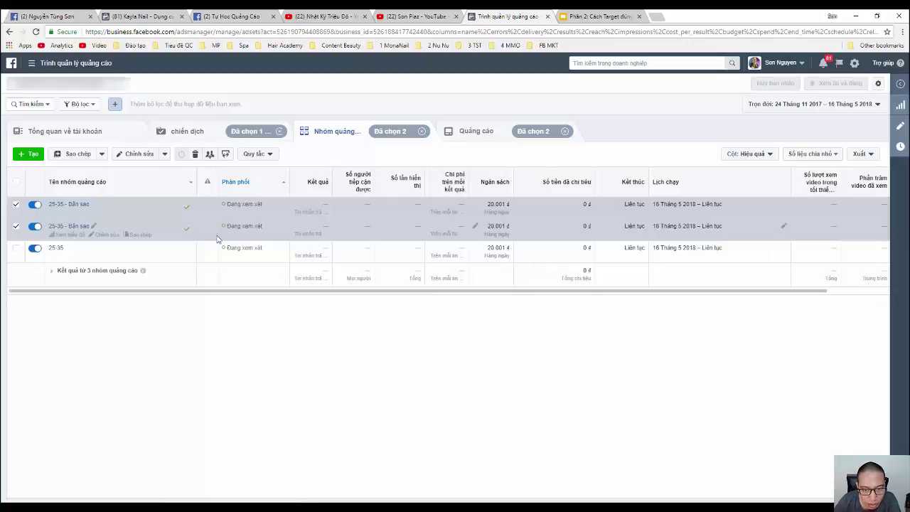
click(16, 226)
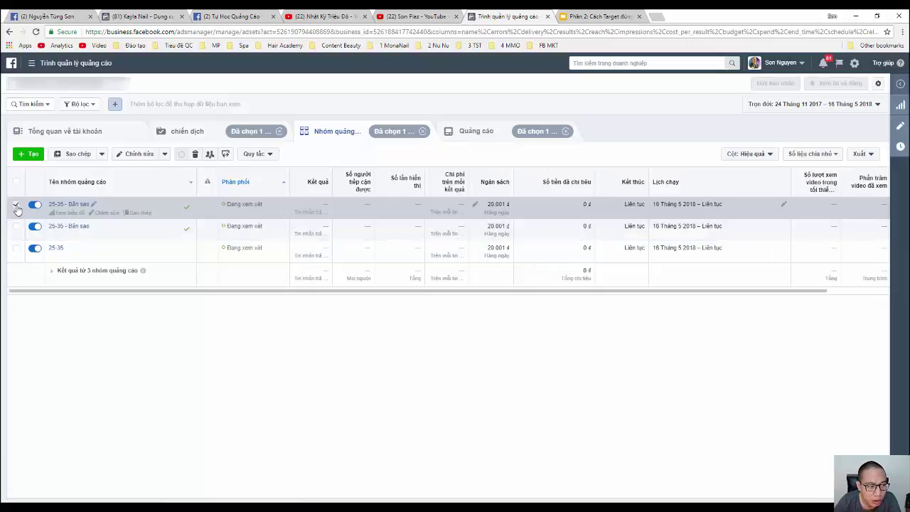
click(15, 205)
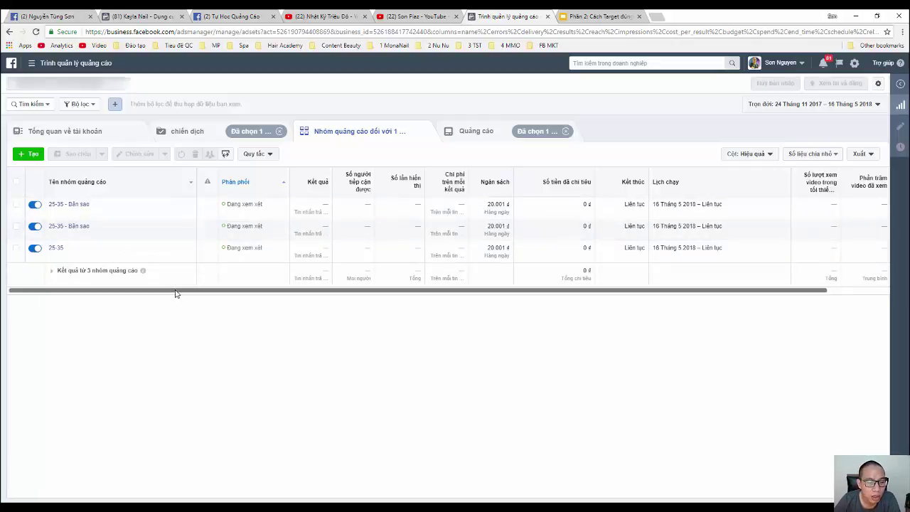
- Switch to Paint and continue the red line after "CD" by handwriting "→ Nhóm Q/C → QC"
mouse_move(175, 508)
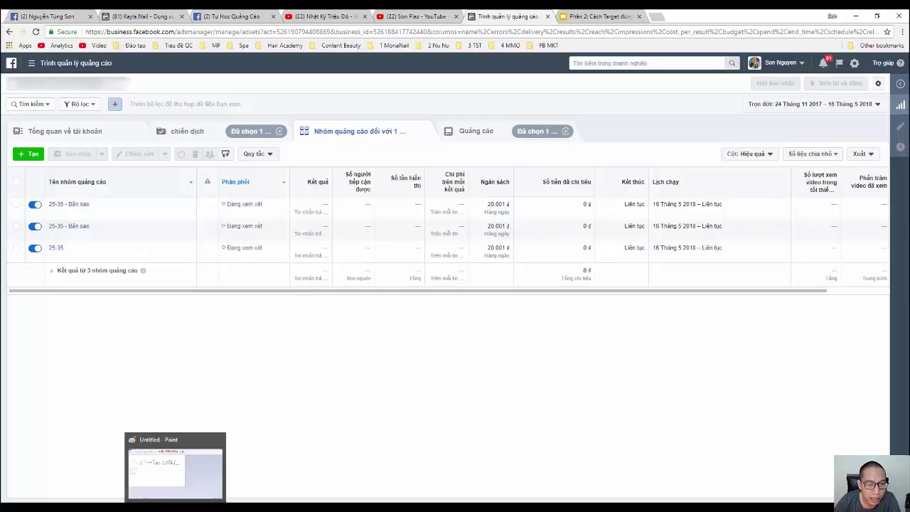
click(176, 470)
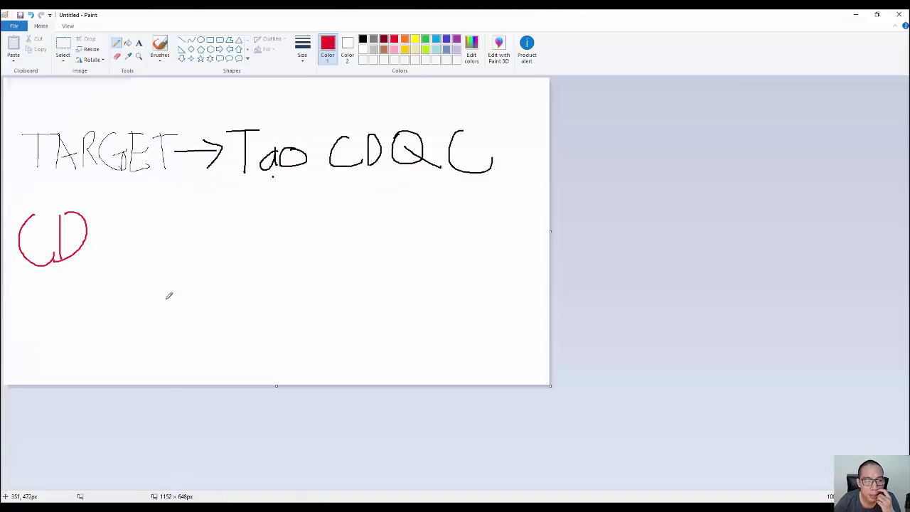
mouse_move(101, 238)
mouse_down()
mouse_move(147, 237)
mouse_move(145, 248)
mouse_move(191, 212)
mouse_move(214, 227)
mouse_move(215, 247)
mouse_move(286, 234)
mouse_move(260, 203)
mouse_up()
mouse_move(317, 206)
mouse_down()
mouse_move(313, 247)
mouse_move(338, 235)
mouse_up()
drag(327, 229, 347, 246)
mouse_move(374, 208)
mouse_down()
mouse_move(355, 247)
mouse_move(395, 246)
mouse_move(431, 228)
mouse_move(426, 242)
mouse_up()
drag(470, 213, 488, 246)
drag(509, 218, 533, 250)
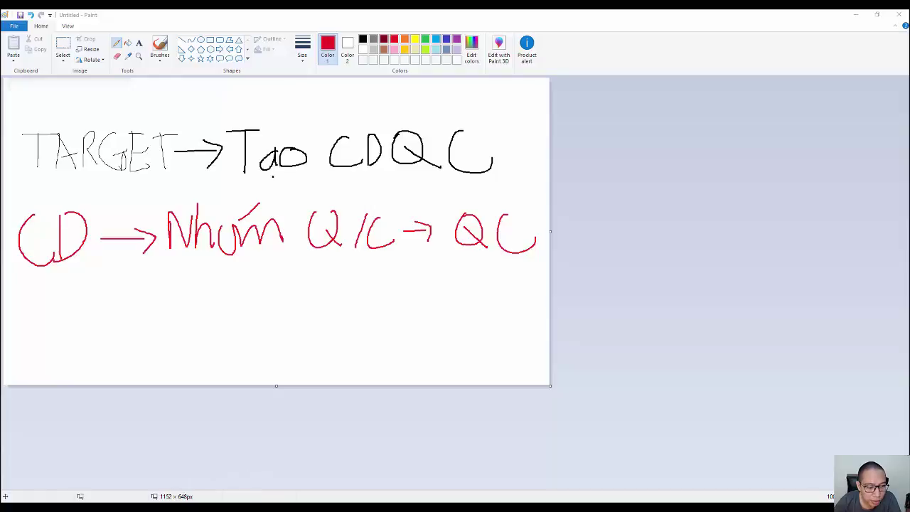
- Switch back to Ads Manager and examine the content and preview of the campaign's first ad, Default name - Tin nhắn
click(147, 478)
click(477, 135)
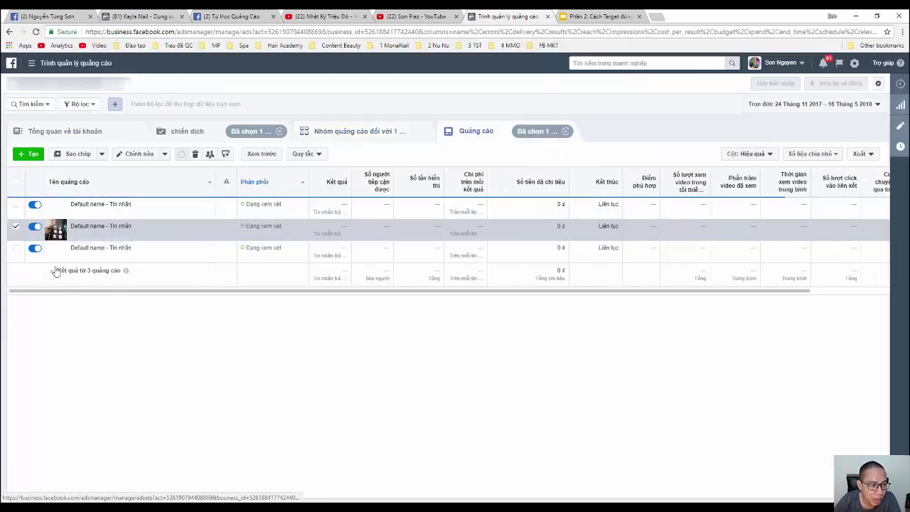
click(132, 214)
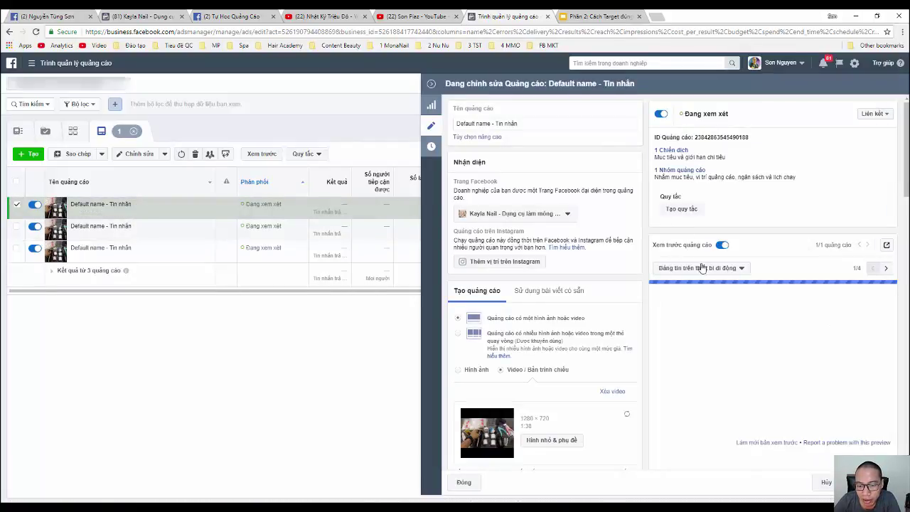
scroll(768, 254, down, 3)
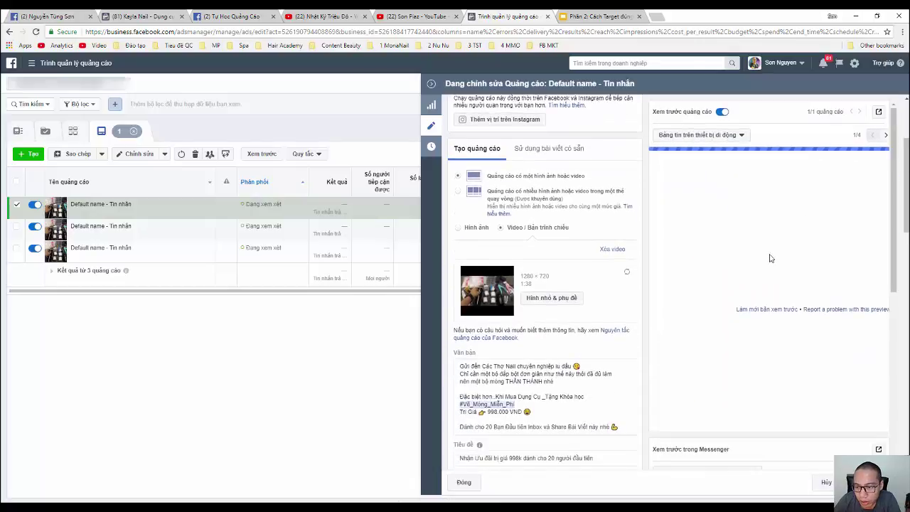
scroll(525, 180, up, 3)
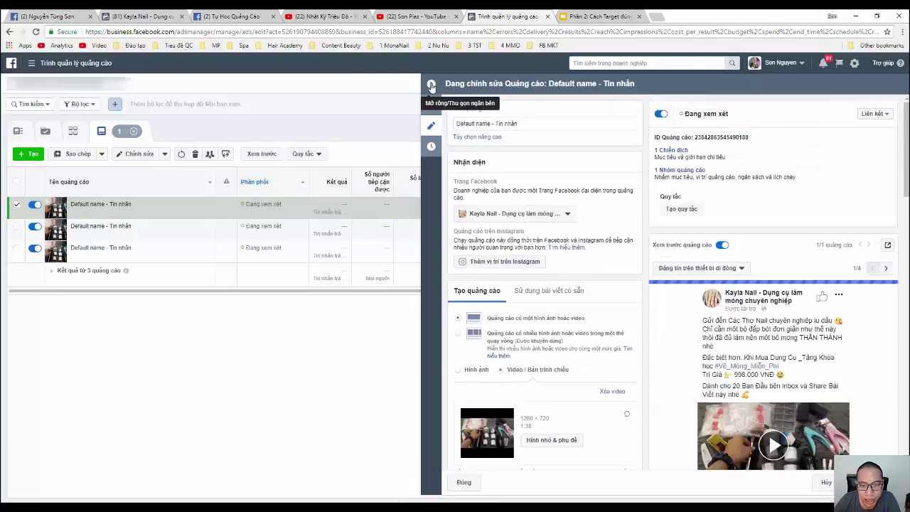
click(431, 86)
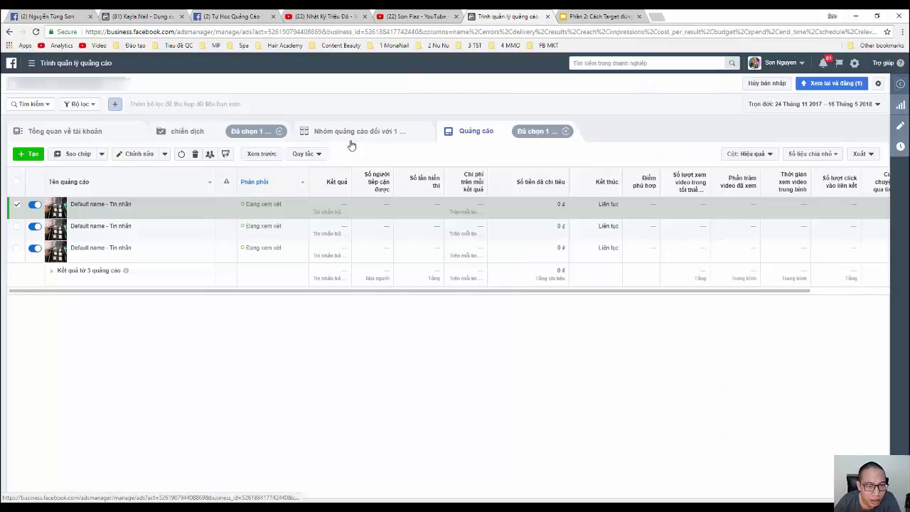
- Open the first 25-35 - Bản sao ad set for editing and show its location, age, gender and interest targeting
click(350, 144)
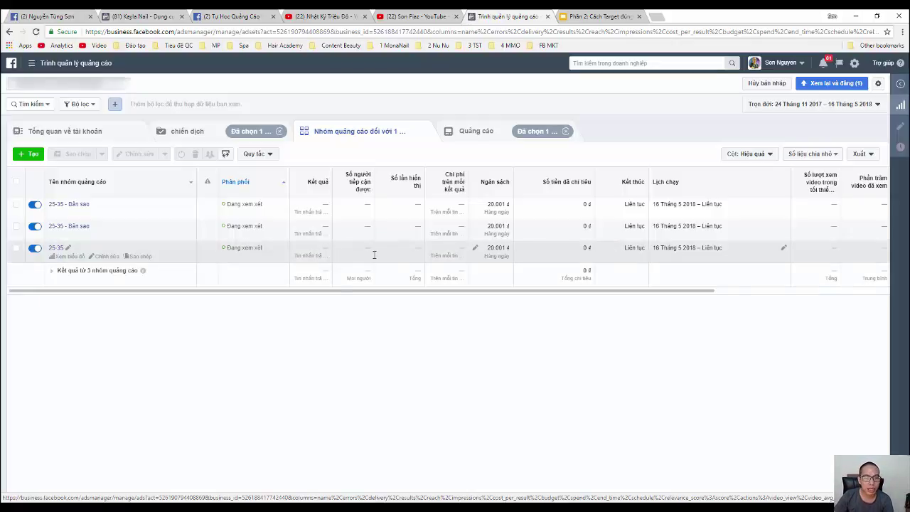
click(111, 214)
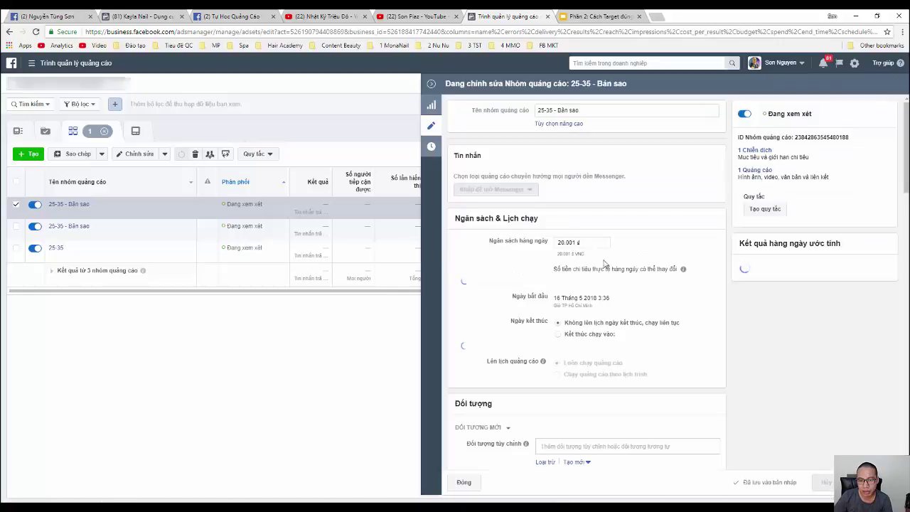
scroll(675, 317, down, 5)
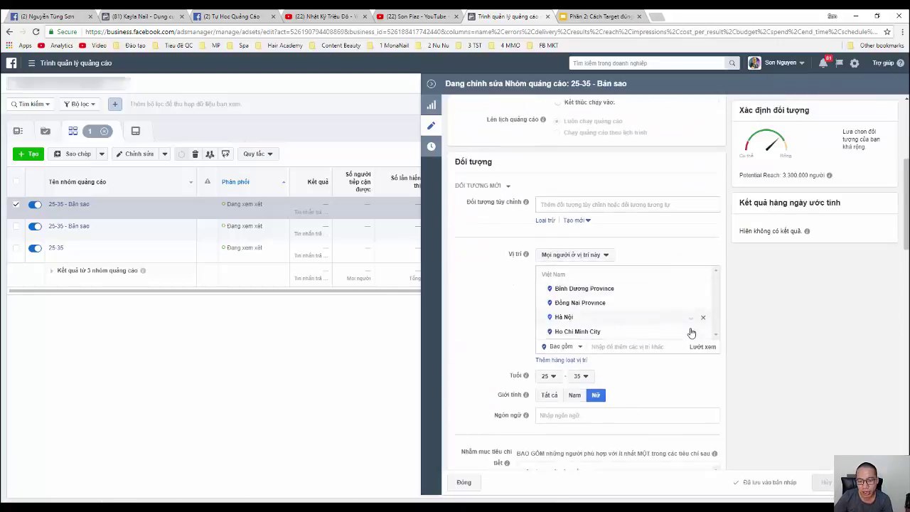
scroll(691, 332, down, 1)
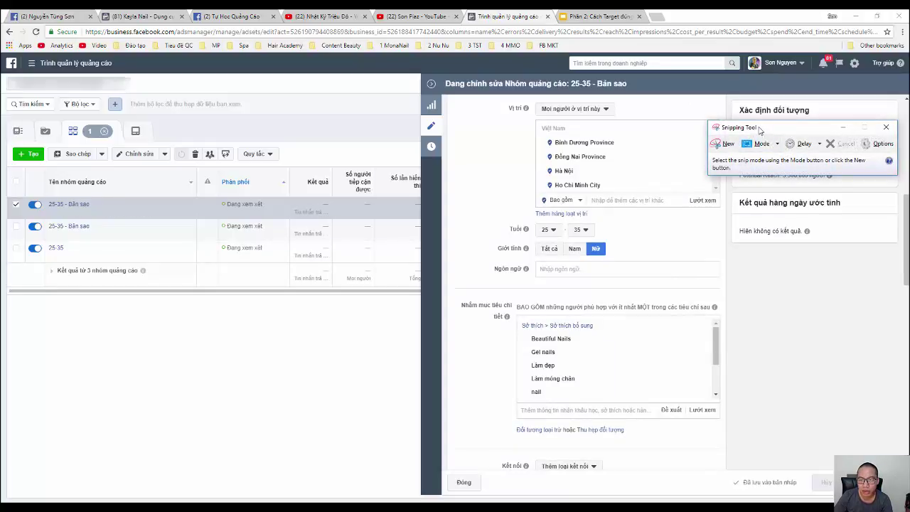
- Snip the ad set's targeting section with Snipping Tool and save it in Pictures as Capture.PNG, replacing the existing file
click(725, 144)
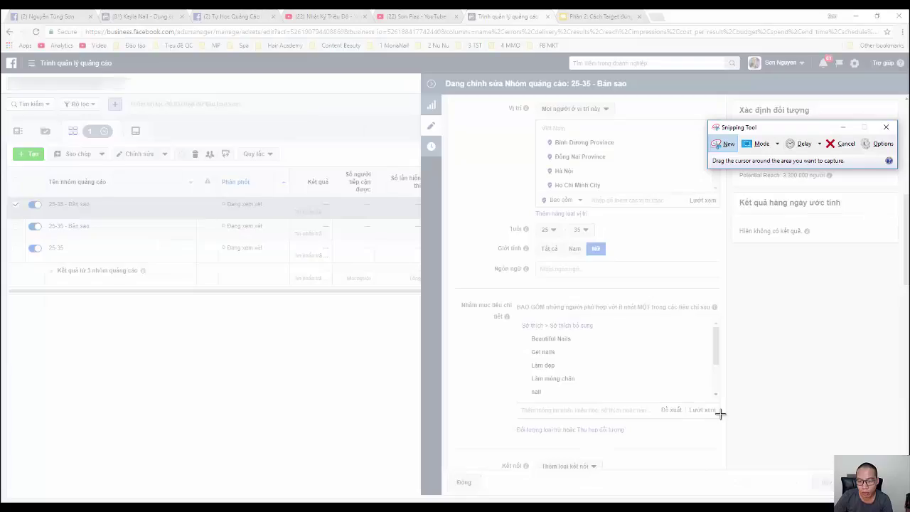
drag(724, 446, 430, 72)
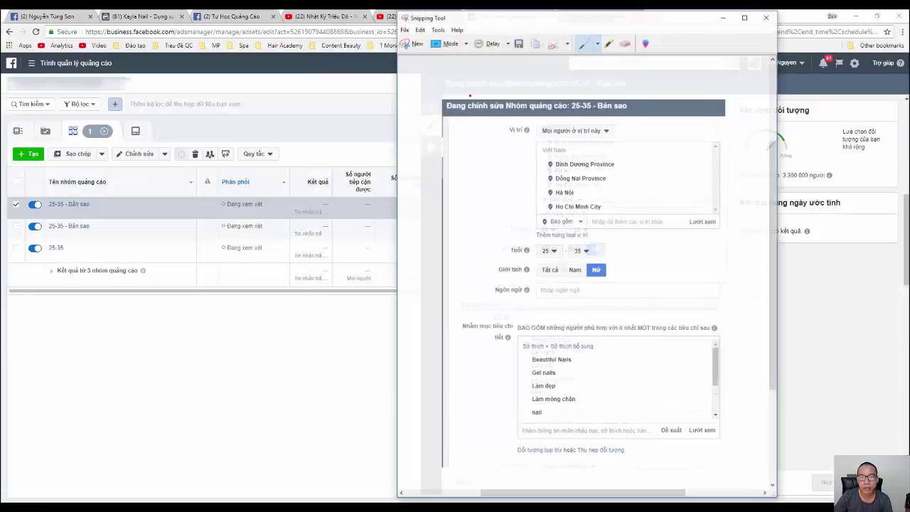
click(518, 43)
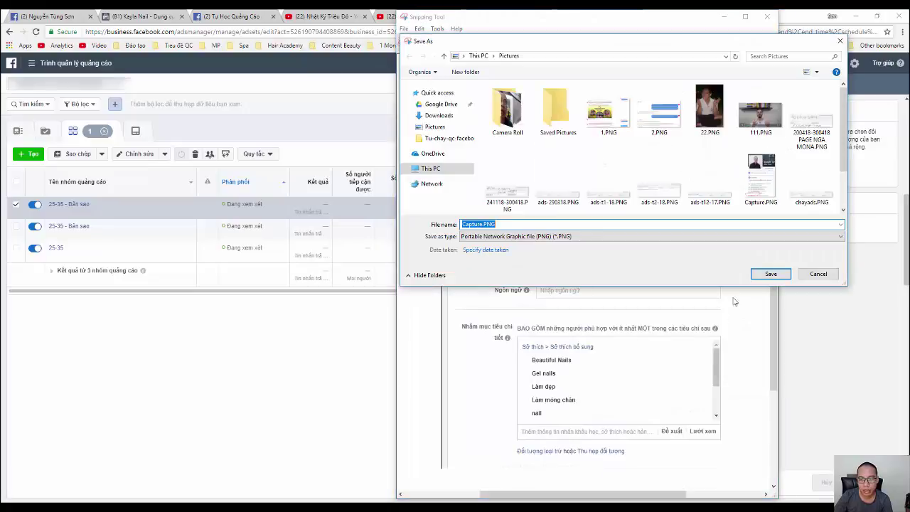
click(770, 275)
click(475, 261)
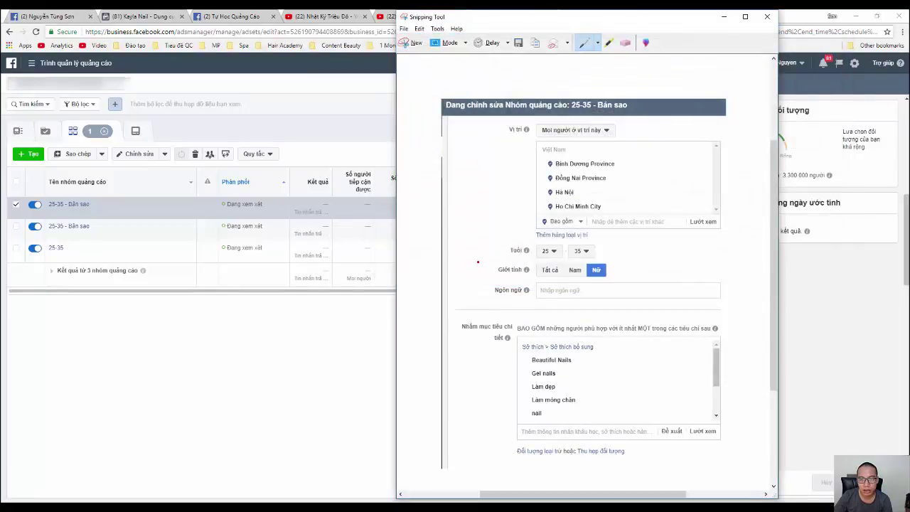
click(724, 16)
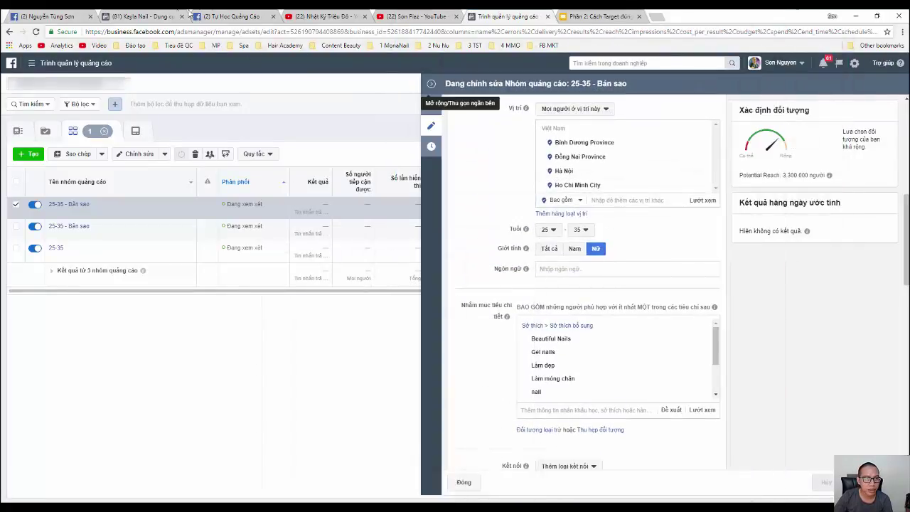
- Start a new post in the Tự Học Quảng Cáo Facebook group with the picture Capture.PNG attached
click(226, 16)
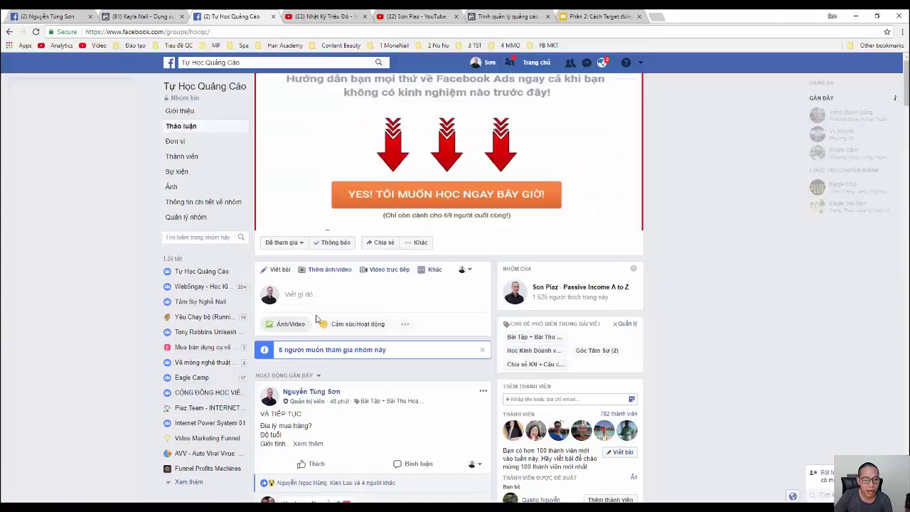
click(288, 324)
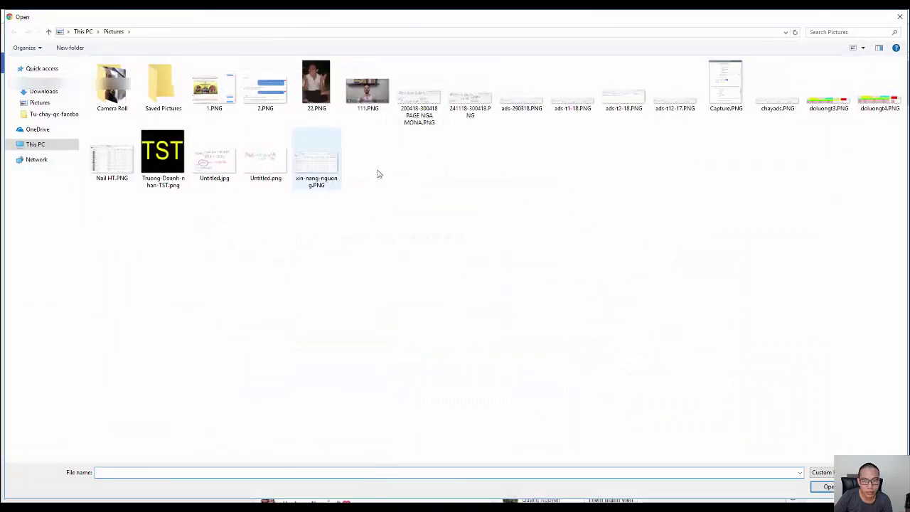
double_click(726, 86)
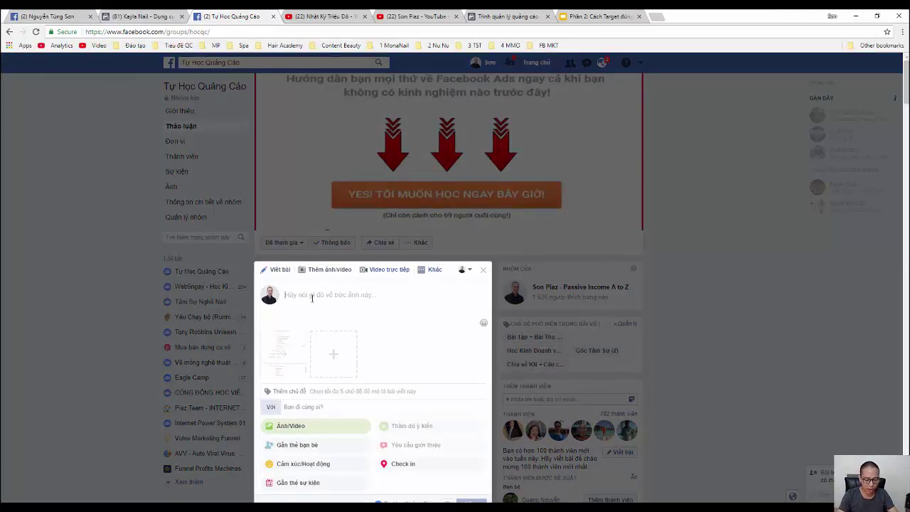
- Caption the picture post "Bài tập Testing Chạy Quảng Cáo để Đo lường (20k/nhóm QC / ngày)" and publish it to the group
text(Bài tap)
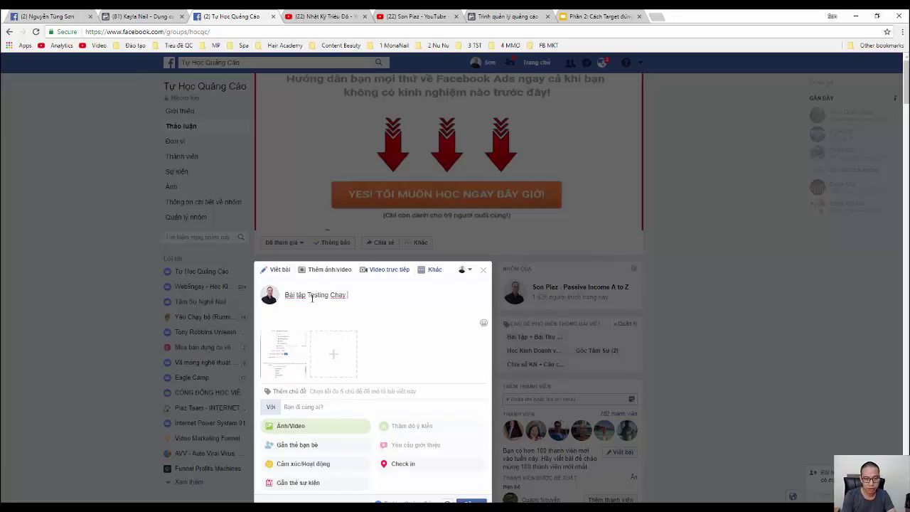
text(ng Cáo )
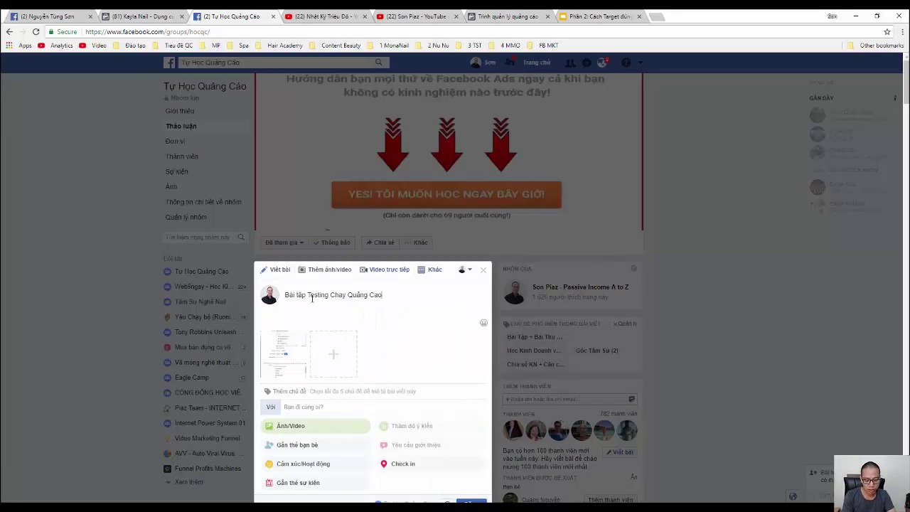
text(để Đo l)
text(ương )
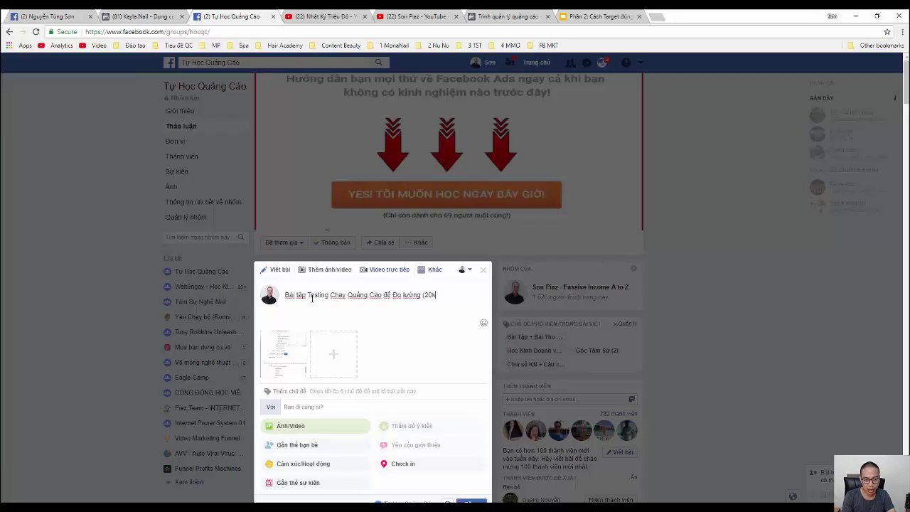
text((20k/nhom QC / ngày)
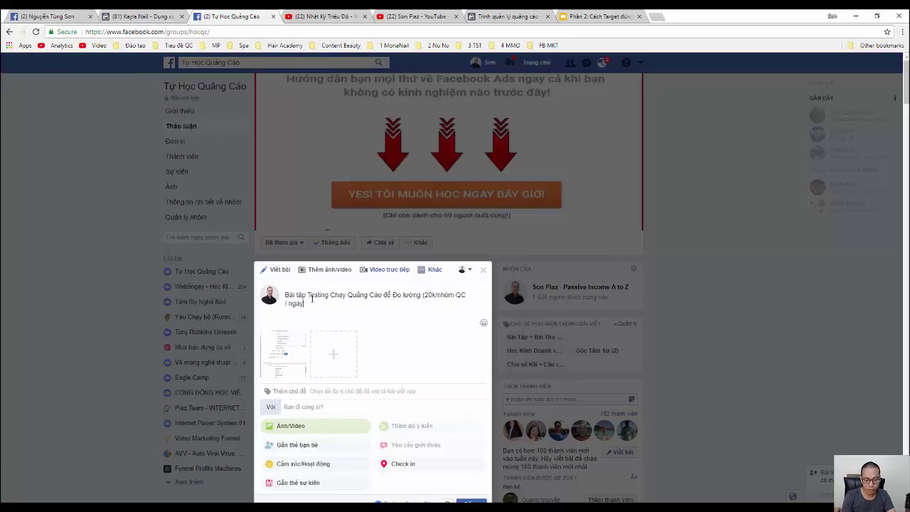
text(f))
scroll(443, 390, down, 2)
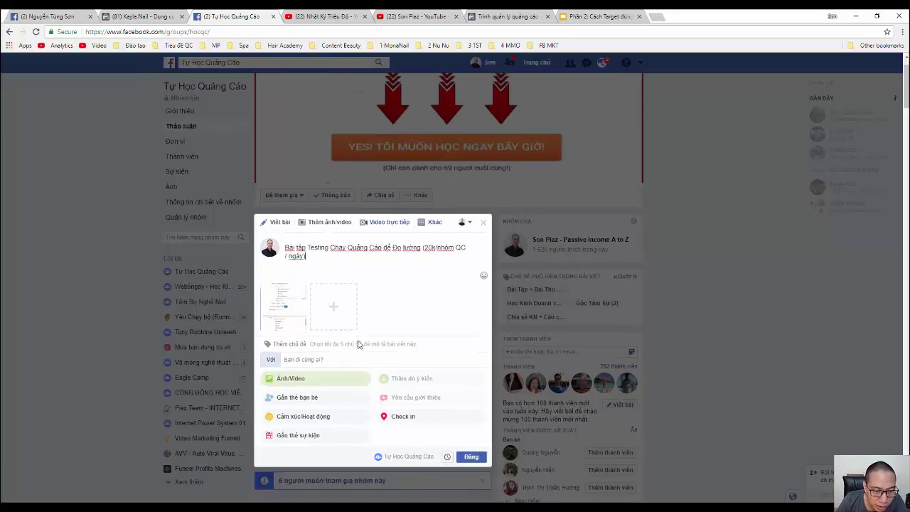
scroll(443, 390, down, 1)
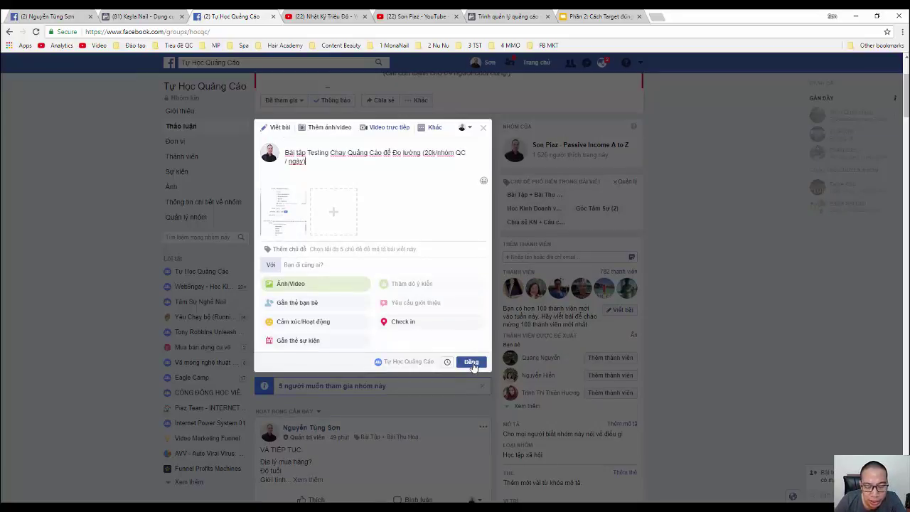
click(471, 363)
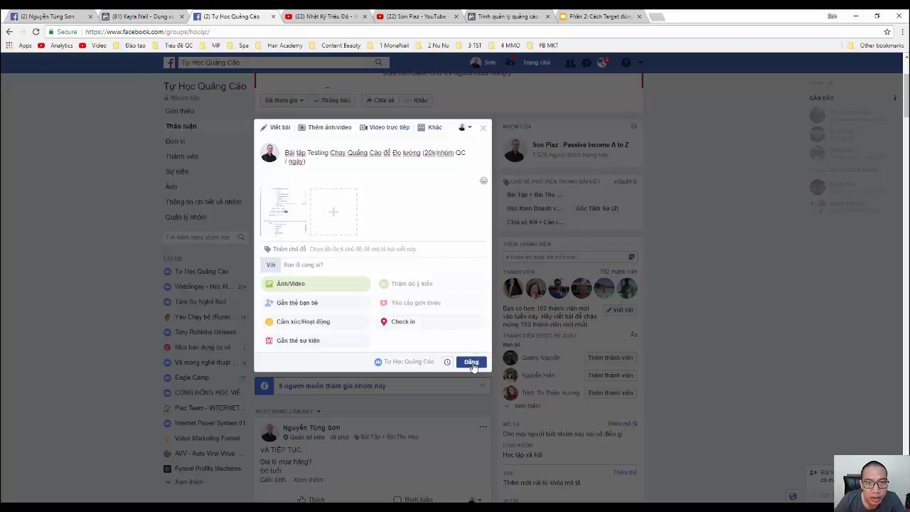
- Return to Ads Manager, close the ad set editing pane and deselect the first 25-35 - Bản sao ad set
click(510, 16)
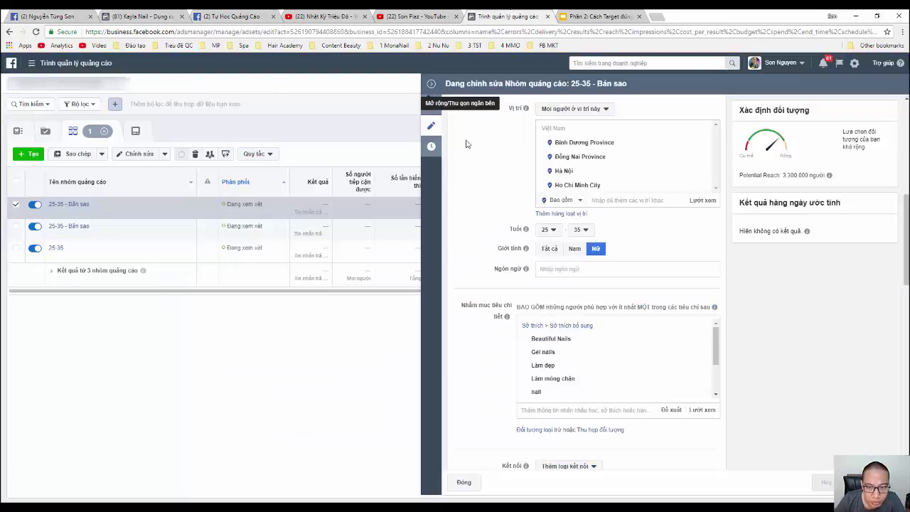
click(432, 85)
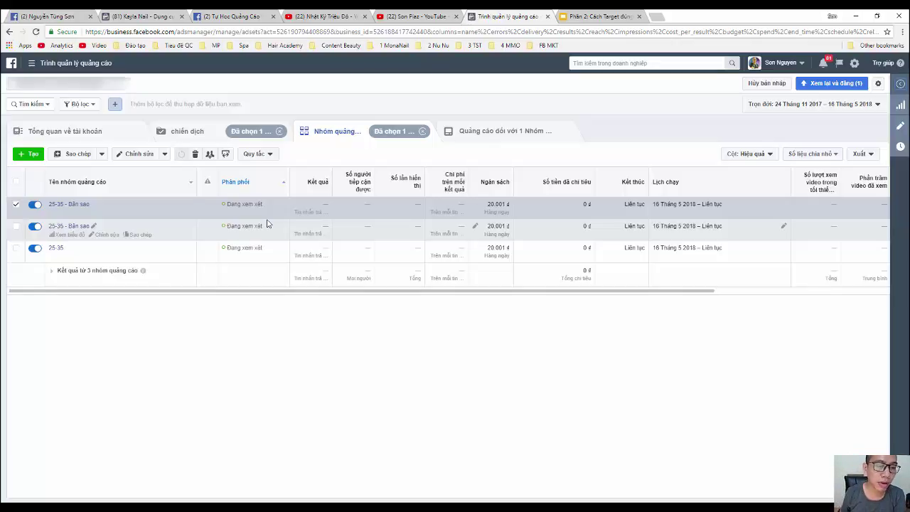
click(15, 205)
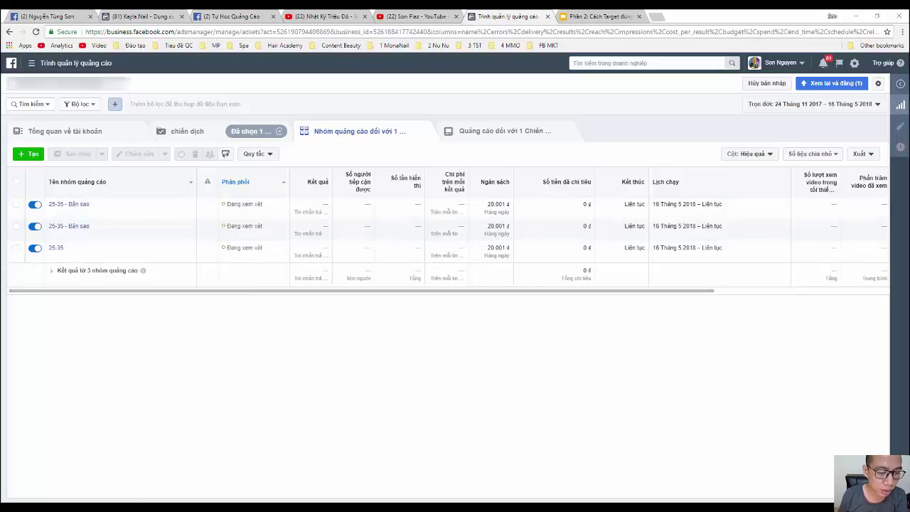
- Snip the table of the campaign's ad sets with Snipping Tool, from the tab row to the results row, and minimize the snip window
key(alt+Tab)
click(411, 43)
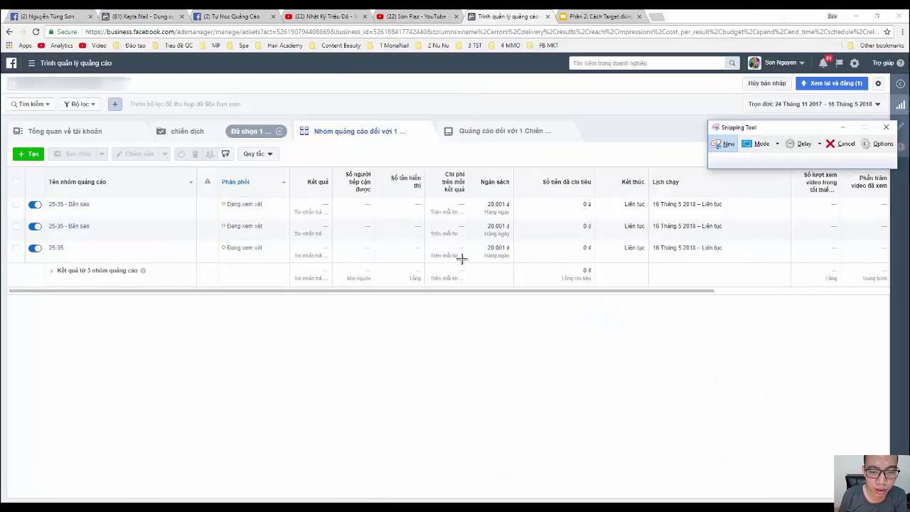
mouse_move(174, 214)
mouse_down()
mouse_move(7, 159)
mouse_move(5, 119)
mouse_up()
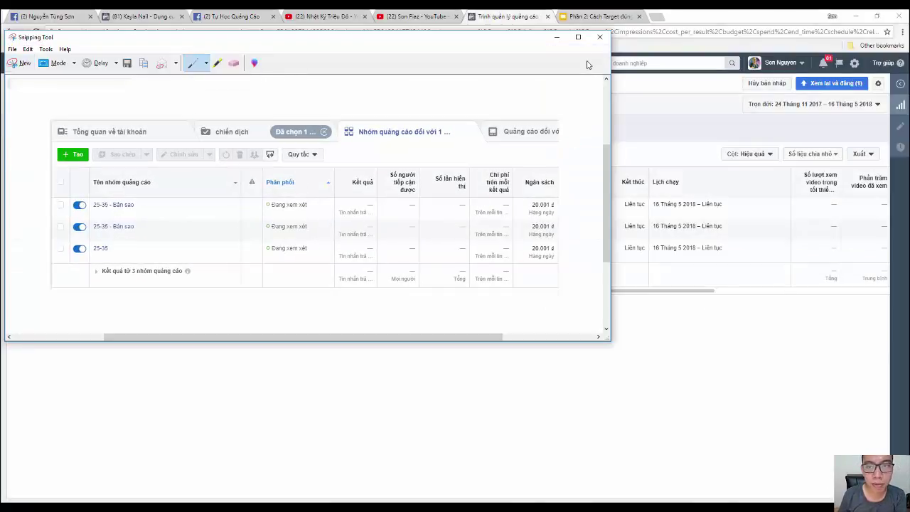
click(556, 38)
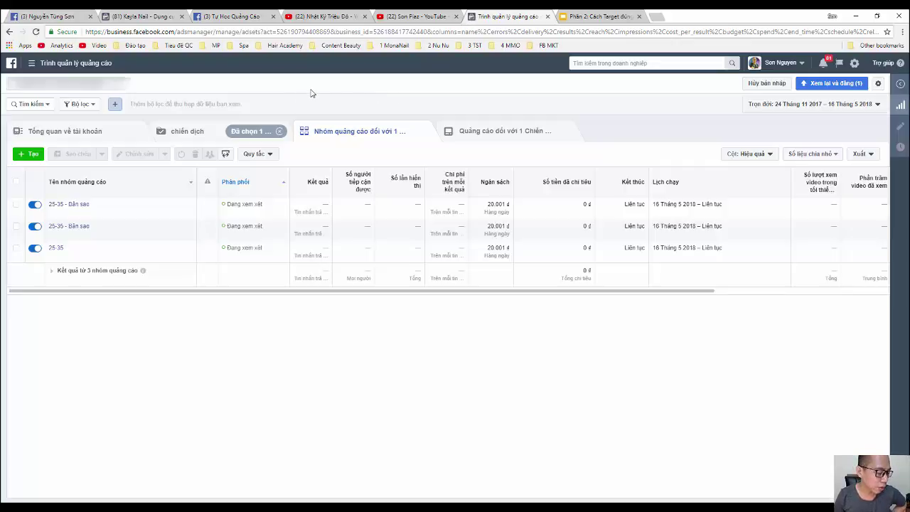
- Switch to the Tự Học Quảng Cáo group and review the published post with its caption and targeting picture
click(244, 18)
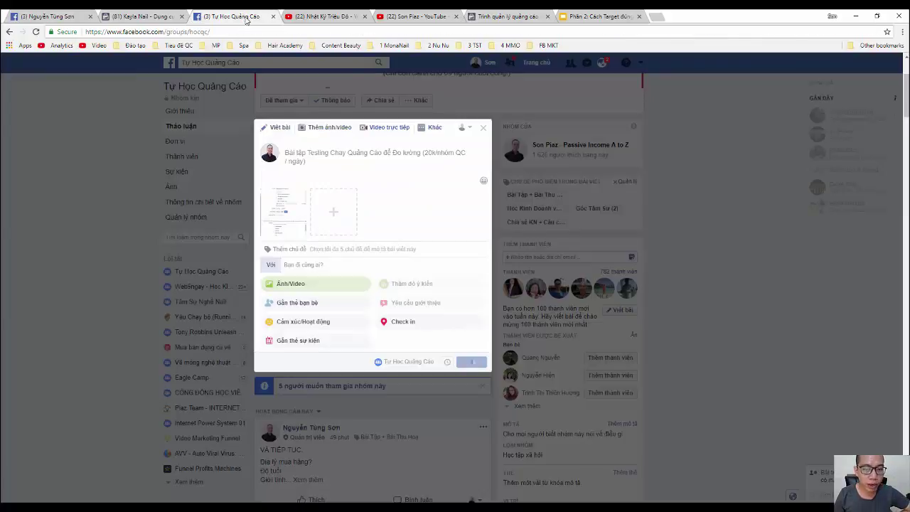
scroll(392, 292, down, 1)
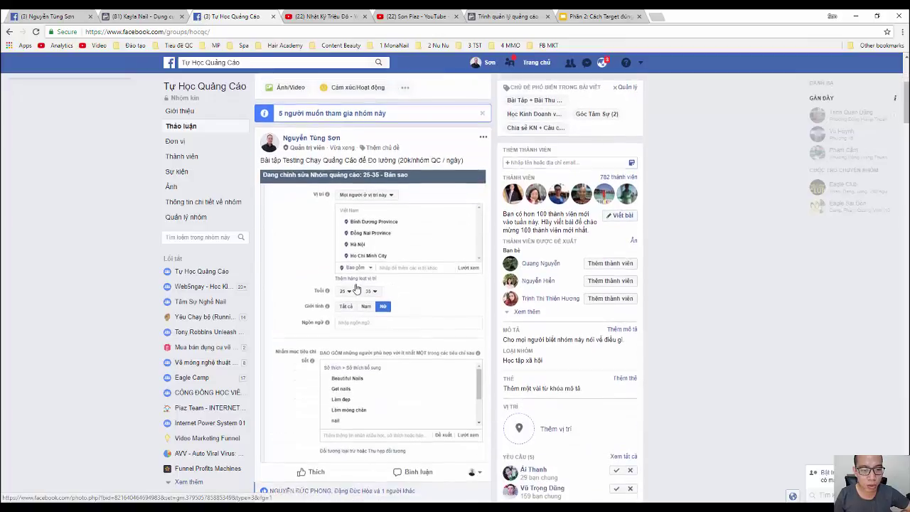
scroll(426, 278, down, 3)
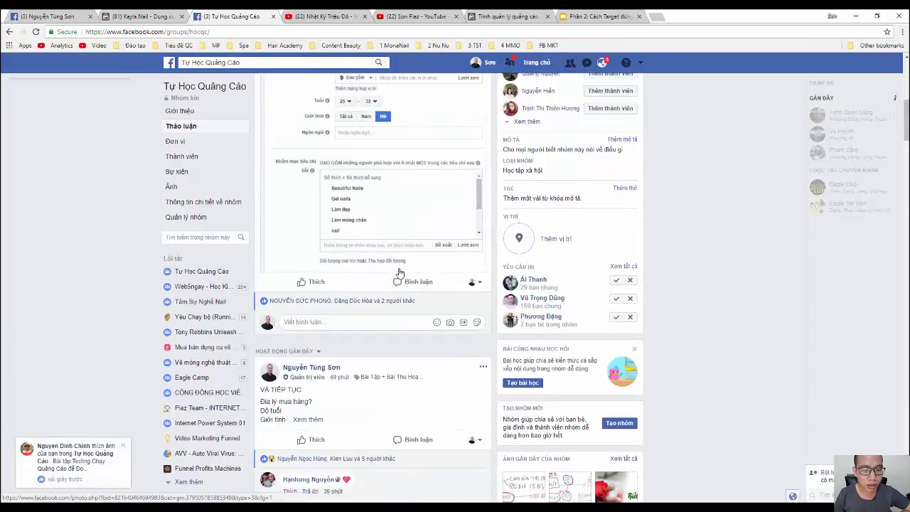
scroll(416, 277, up, 2)
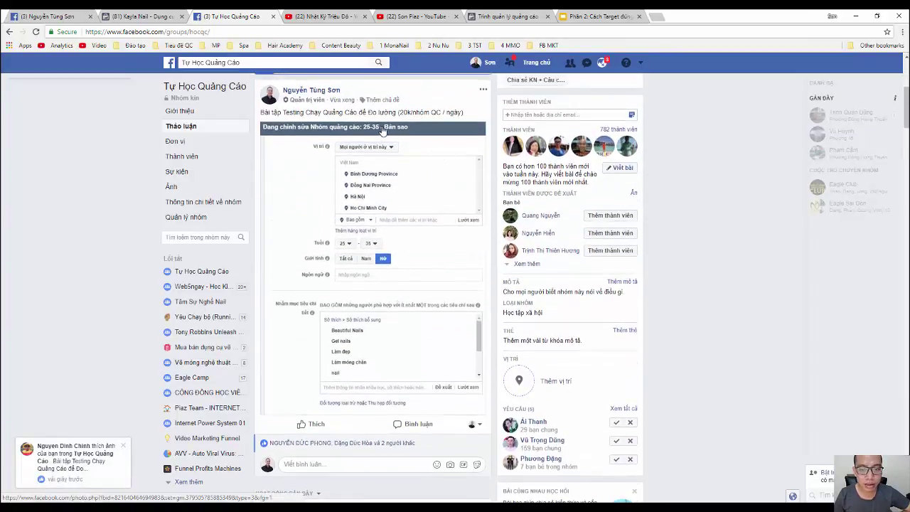